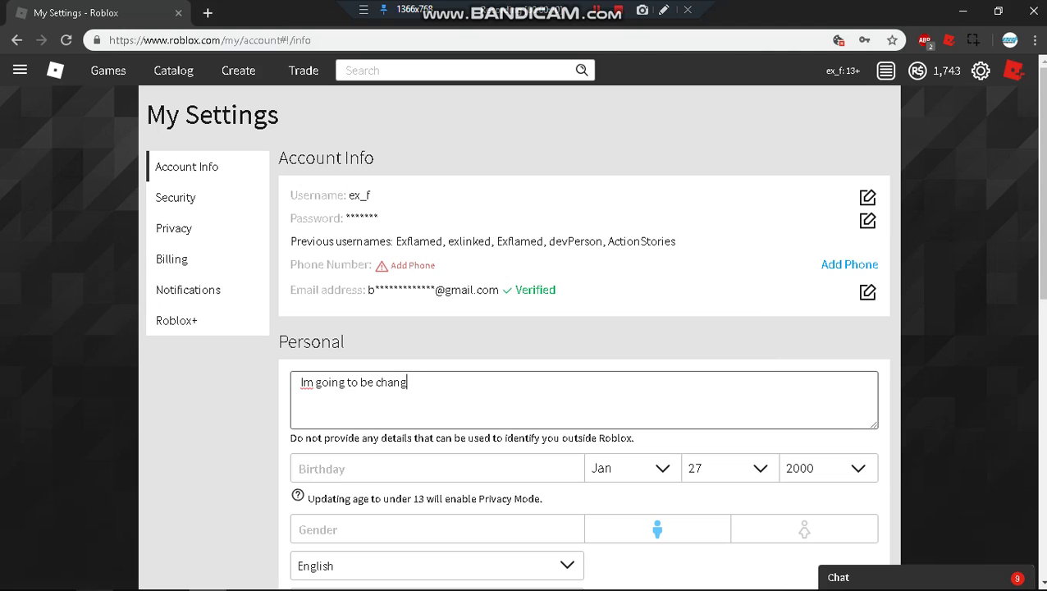
# - Write "Im going to be changing my username!" and, on a new line, "Hopefully this is not taken.." in the personal description
pyautogui.write('rname :DDD')
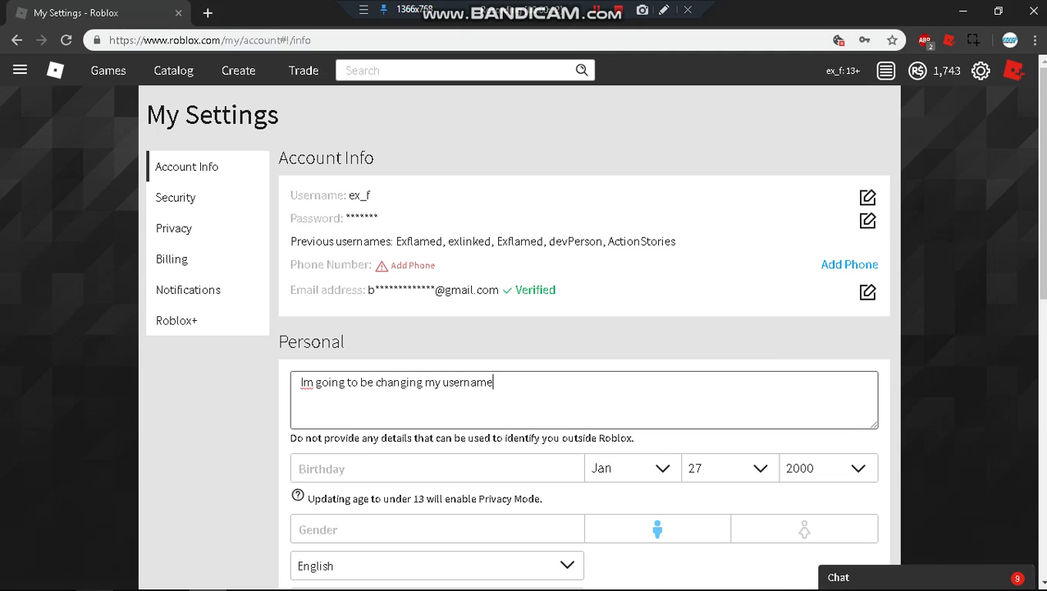
pyautogui.press('BackSpace')
pyautogui.press('BackSpace')
pyautogui.press('BackSpace')
pyautogui.press('BackSpace')
pyautogui.press('BackSpace')
pyautogui.write(':')
pyautogui.press('Return')
pyautogui.write('Hopefully this is')
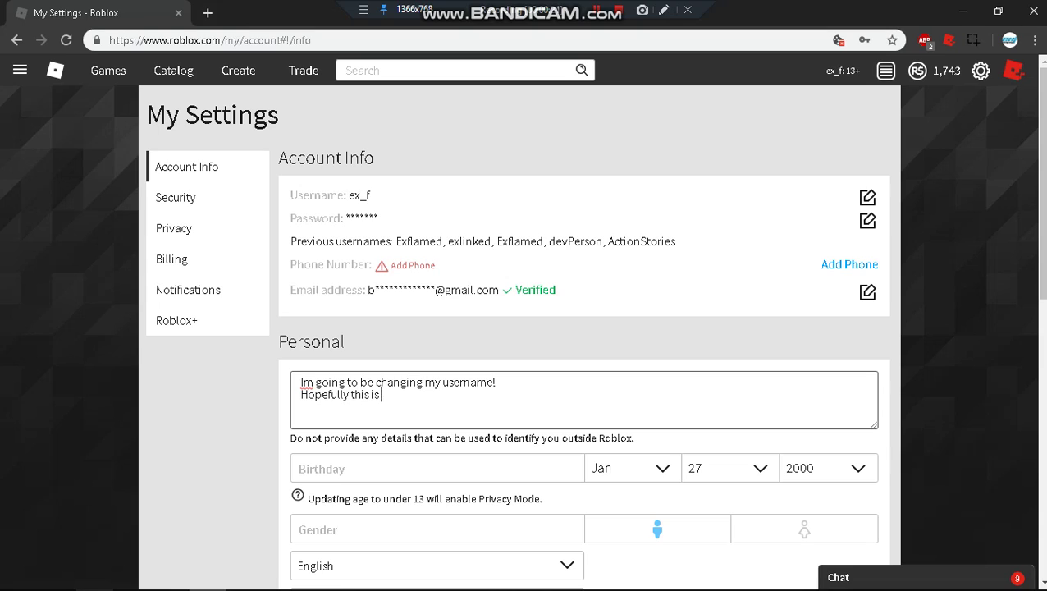
pyautogui.write(' not taken..')
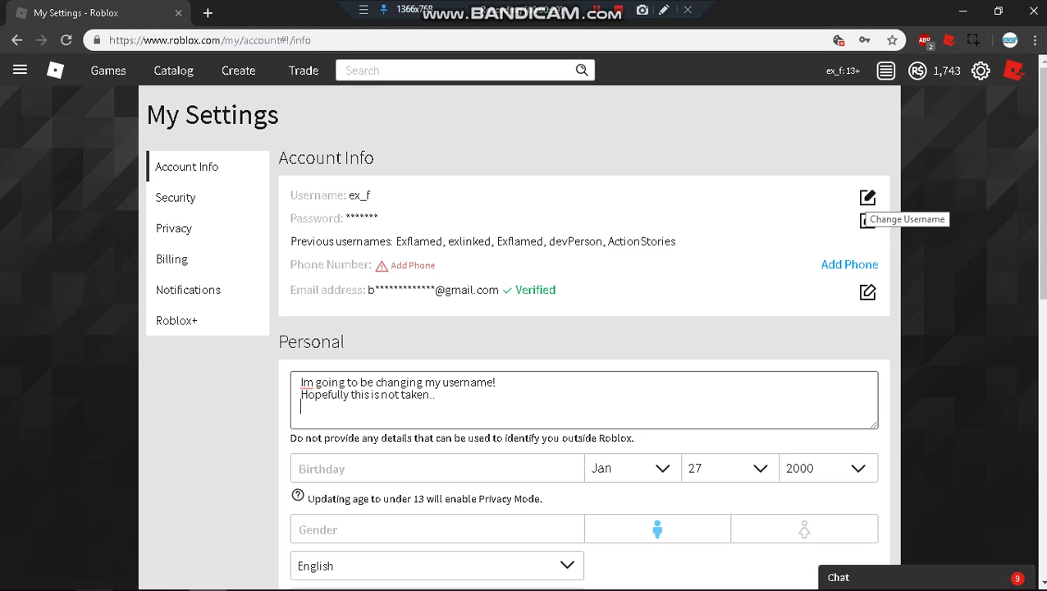
# - Start a username change and enter "Roblox" as the desired username
pyautogui.click(867, 197)
pyautogui.doubleClick(397, 292)
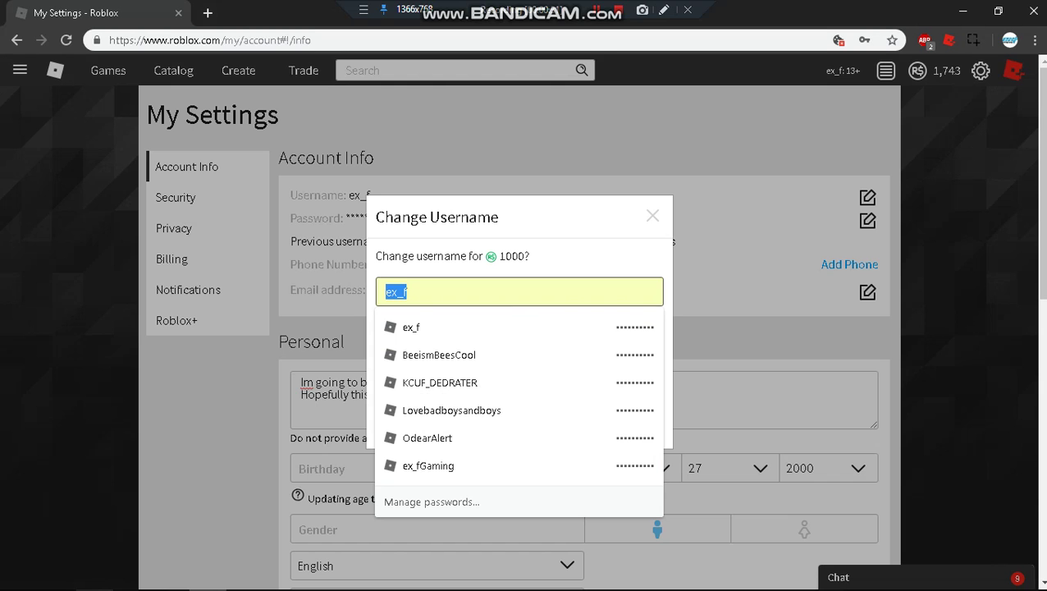
pyautogui.press('BackSpace')
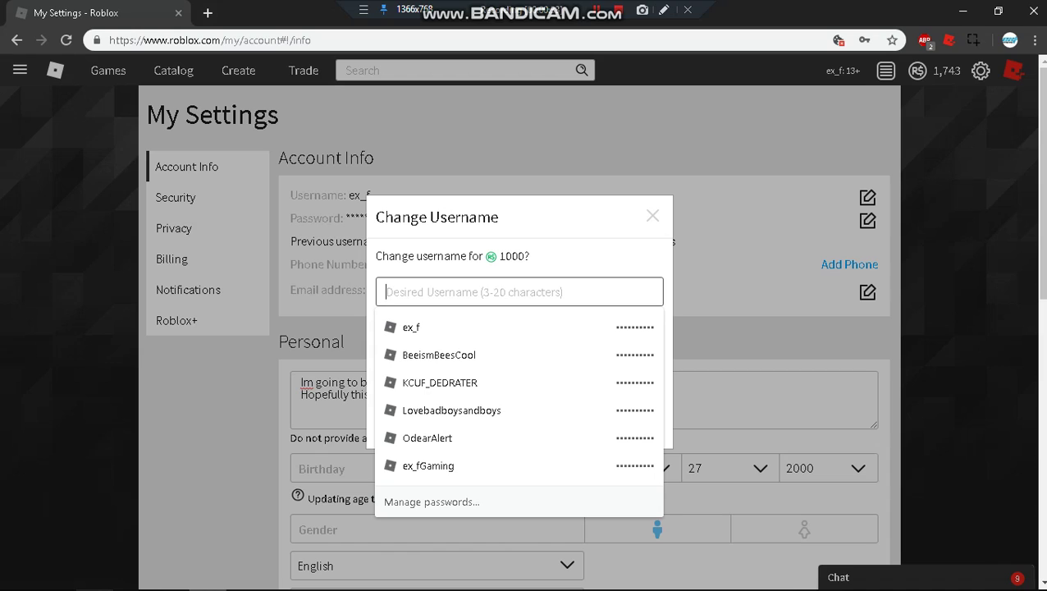
pyautogui.write('C')
pyautogui.press('BackSpace')
pyautogui.write('D')
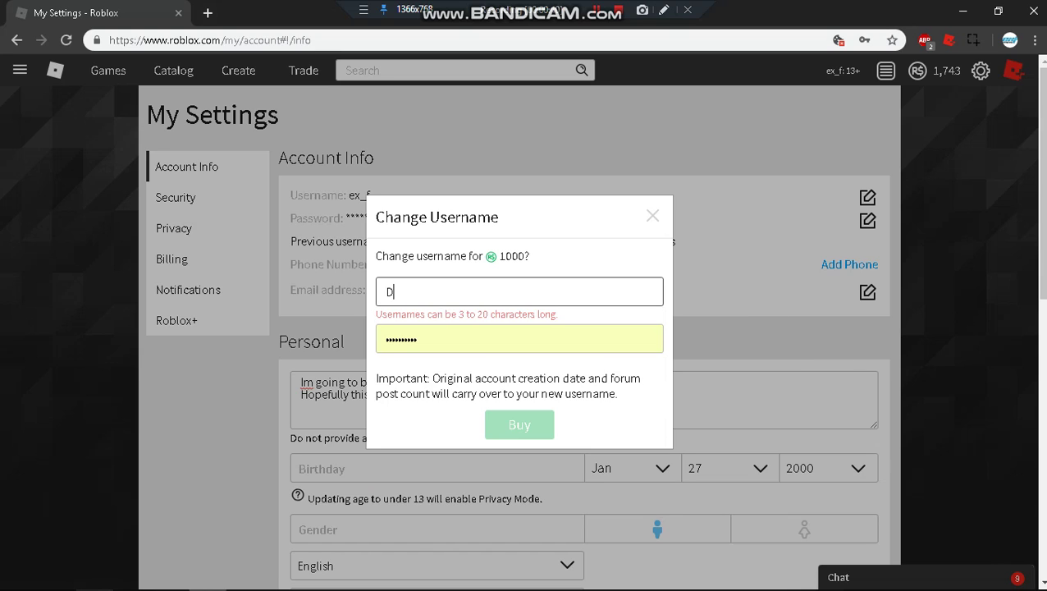
pyautogui.press('BackSpace')
pyautogui.write('C')
pyautogui.press('BackSpace')
pyautogui.write('a')
pyautogui.press('BackSpace')
pyautogui.write('RB')
pyautogui.write('oblox')
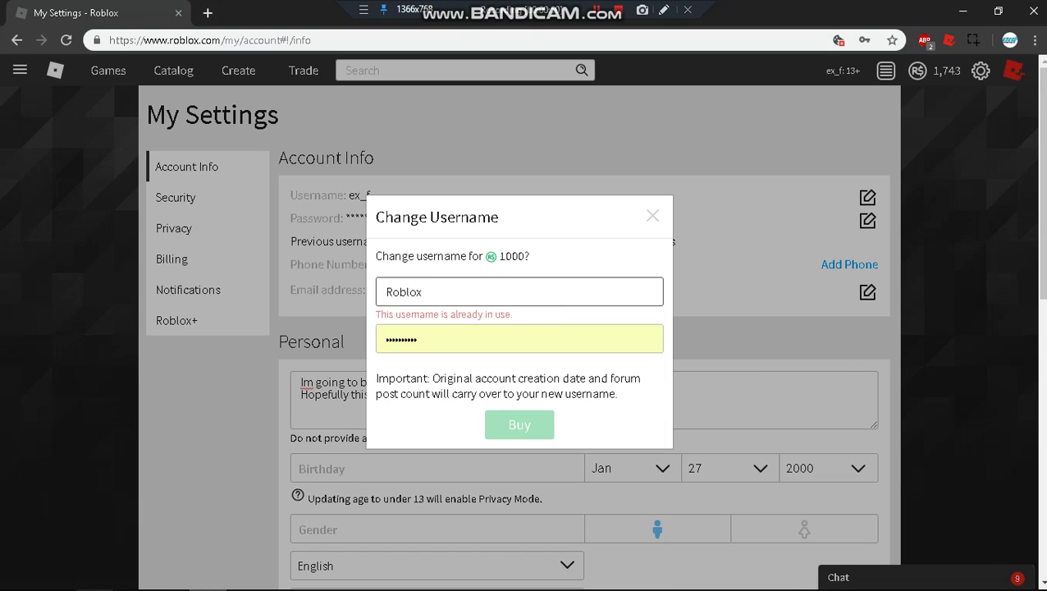
# - Try "RobloxYouTuber" as the desired username, and a variant of it with "ex_f" appended
pyautogui.write('YouTuber')
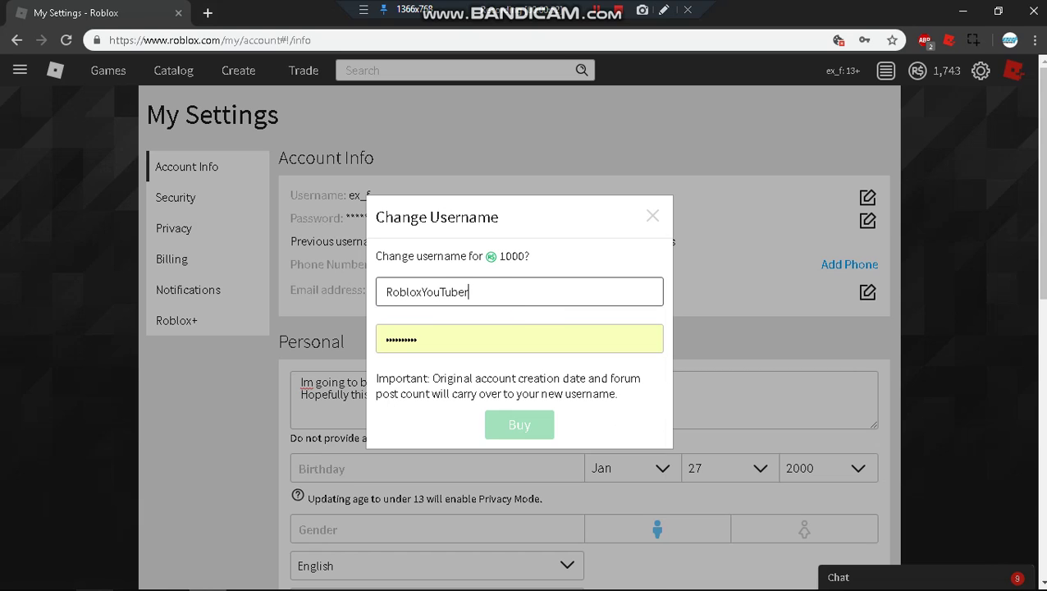
pyautogui.write('e')
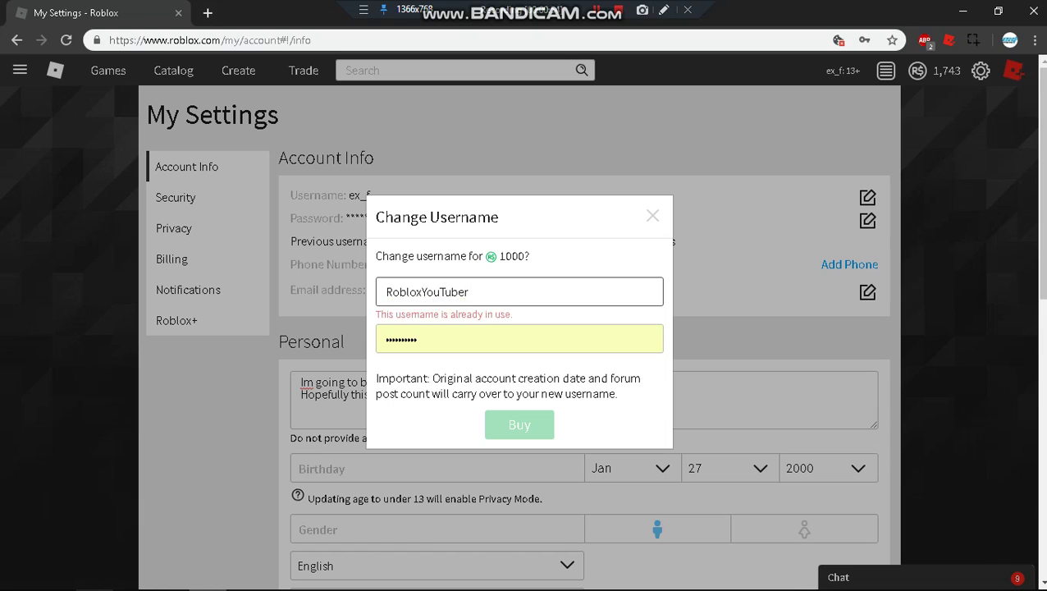
pyautogui.write('_f')
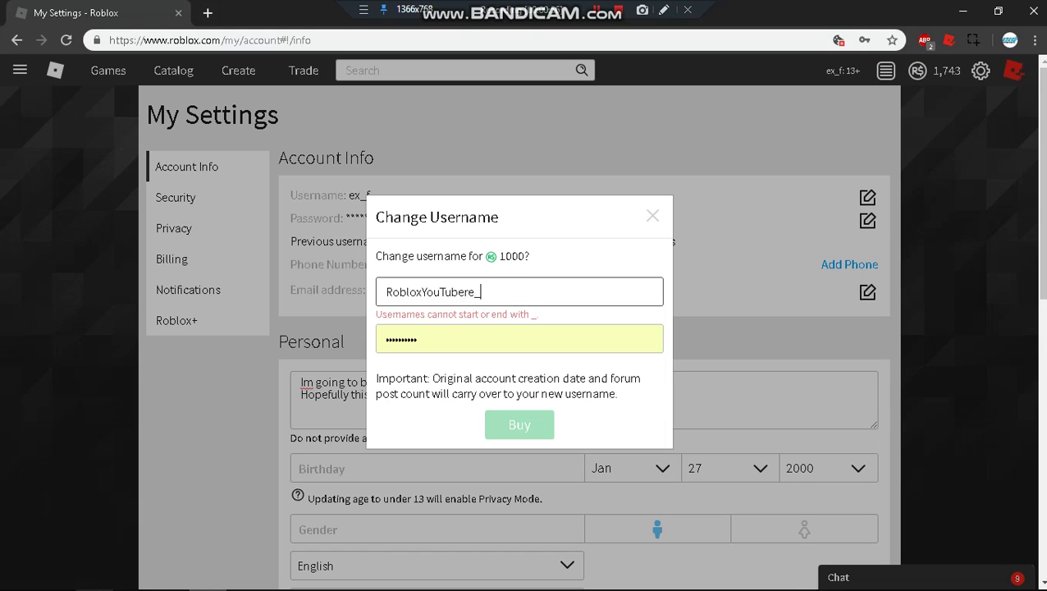
pyautogui.press('BackSpace')
pyautogui.press('BackSpace')
pyautogui.write('x_f')
# - Replace the desired username with "RBLXYoutubers"
pyautogui.press('BackSpace')
pyautogui.press('BackSpace')
pyautogui.press('BackSpace')
pyautogui.press('BackSpace')
pyautogui.press('BackSpace')
pyautogui.press('BackSpace')
pyautogui.press('BackSpace')
pyautogui.press('BackSpace')
pyautogui.press('BackSpace')
pyautogui.press('BackSpace')
pyautogui.press('BackSpace')
pyautogui.press('BackSpace')
pyautogui.press('BackSpace')
pyautogui.press('BackSpace')
pyautogui.press('BackSpace')
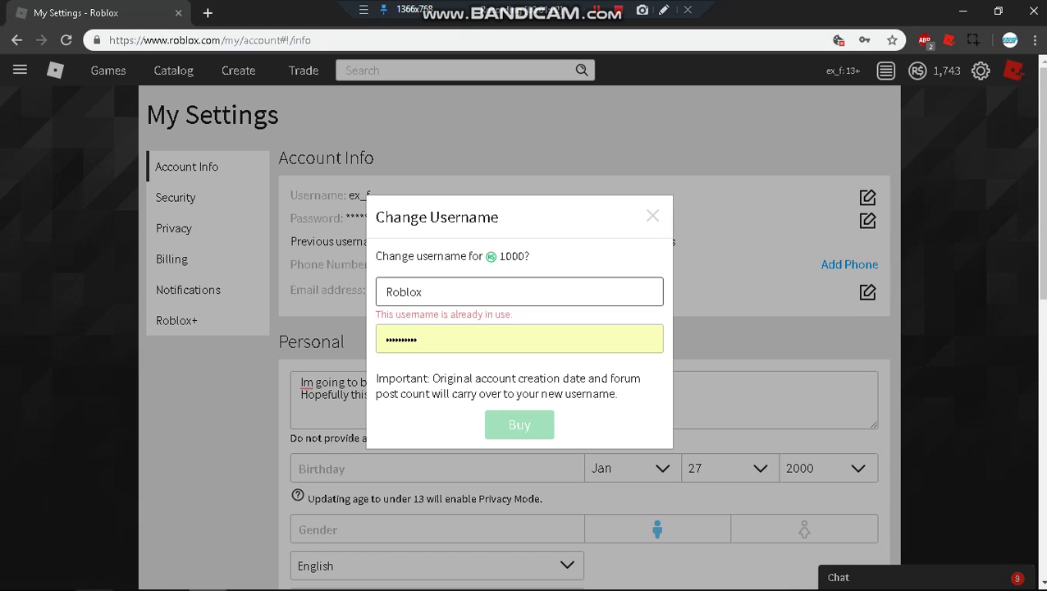
pyautogui.press('BackSpace')
pyautogui.press('BackSpace')
pyautogui.write('BLXYoutubers')
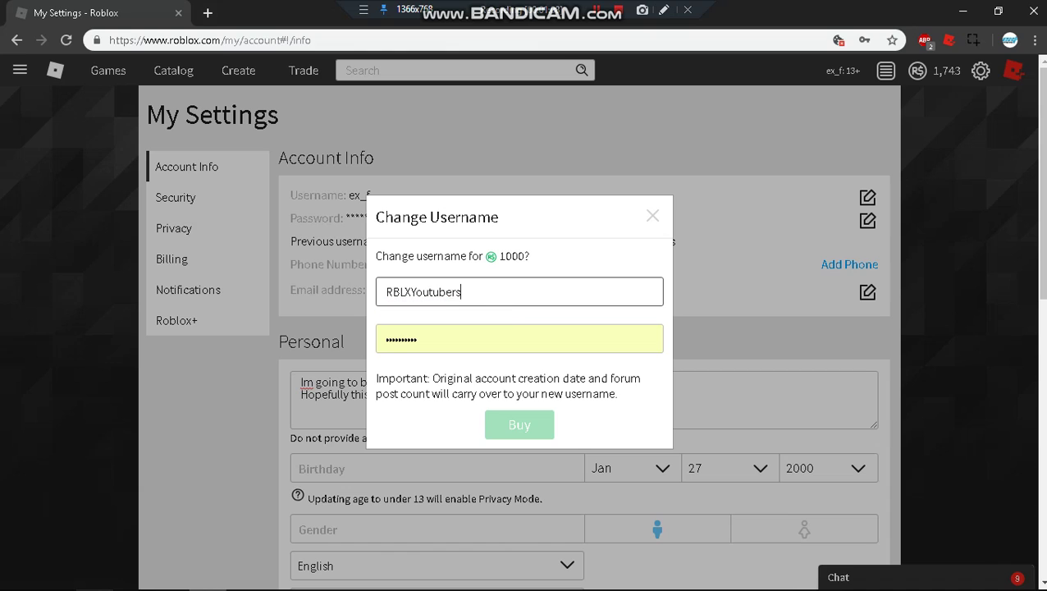
# - Clear the desired username and try "YouTuberRBLX" instead
pyautogui.press('BackSpace')
pyautogui.press('BackSpace')
pyautogui.press('BackSpace')
pyautogui.press('BackSpace')
pyautogui.press('BackSpace')
pyautogui.press('BackSpace')
pyautogui.press('BackSpace')
pyautogui.press('BackSpace')
pyautogui.press('BackSpace')
pyautogui.press('BackSpace')
pyautogui.press('BackSpace')
pyautogui.press('BackSpace')
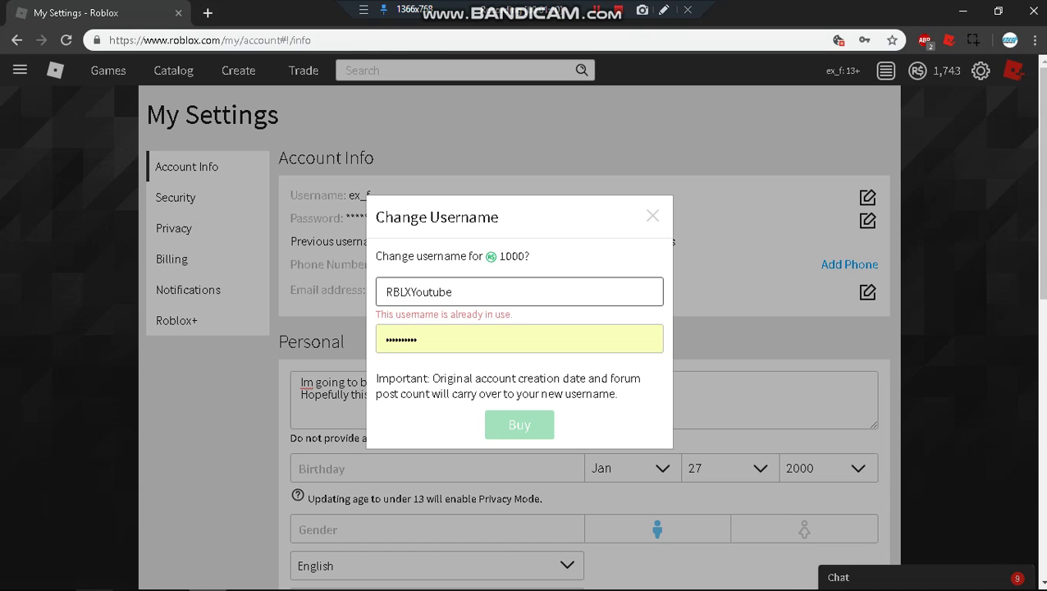
pyautogui.write('Roblox')
pyautogui.press('BackSpace')
pyautogui.press('BackSpace')
pyautogui.press('BackSpace')
pyautogui.press('BackSpace')
pyautogui.press('BackSpace')
pyautogui.press('BackSpace')
pyautogui.write('YouTuberRBL')
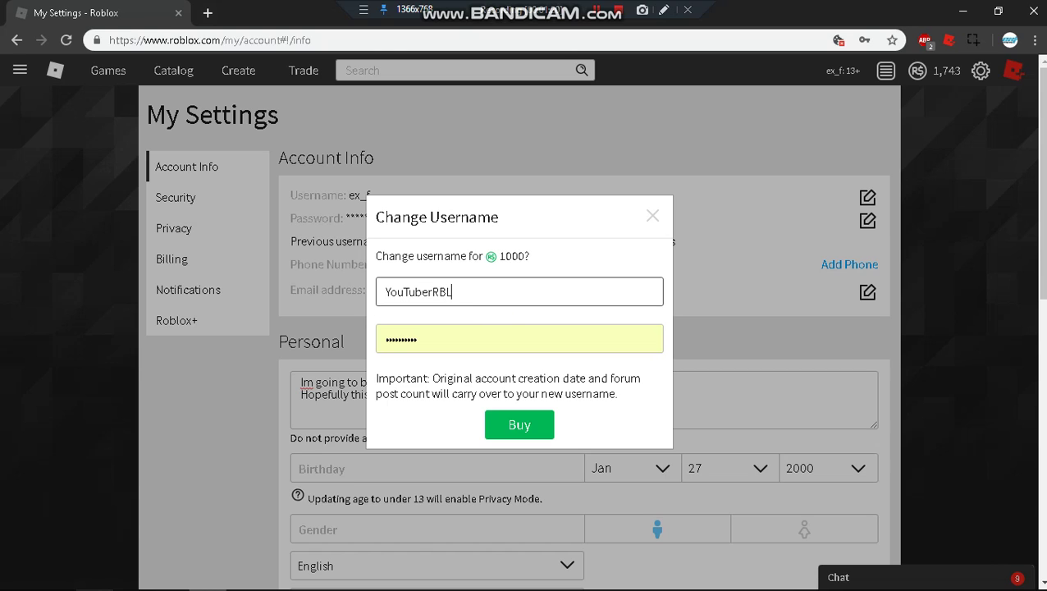
pyautogui.write('X')
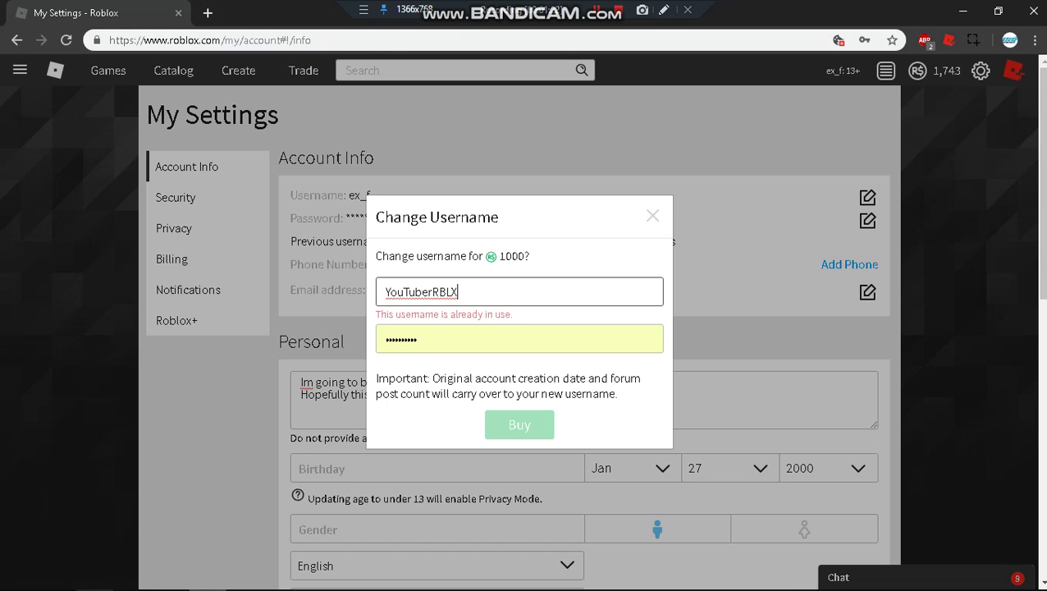
# - Try underscore variants of the desired username, "YouTuber_RLX" and "YouTuber_Roblox"
pyautogui.press('BackSpace')
pyautogui.press('BackSpace')
pyautogui.press('BackSpace')
pyautogui.press('BackSpace')
pyautogui.press('BackSpace')
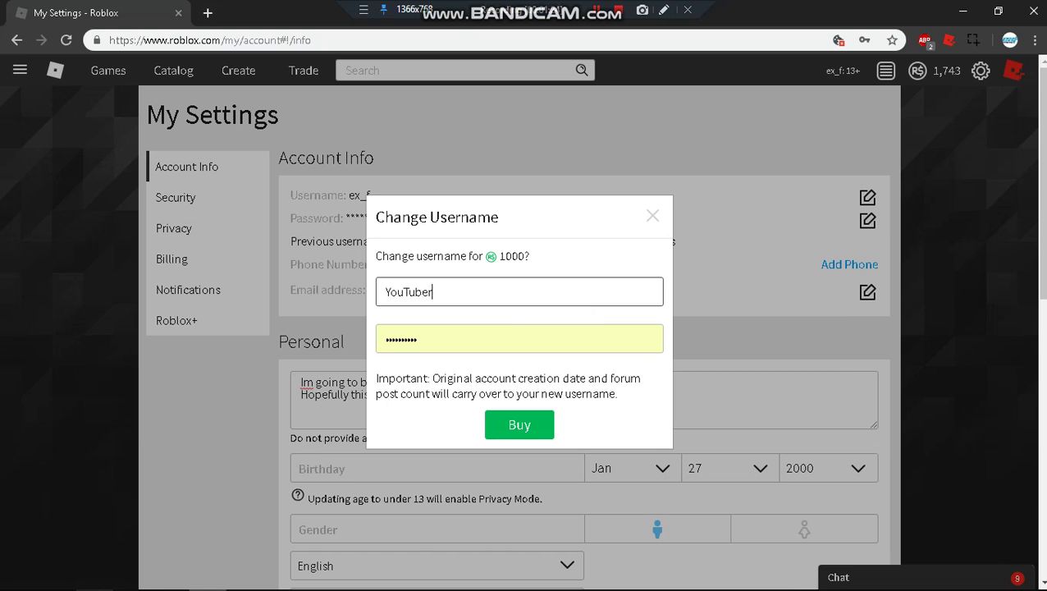
pyautogui.write('RBLX')
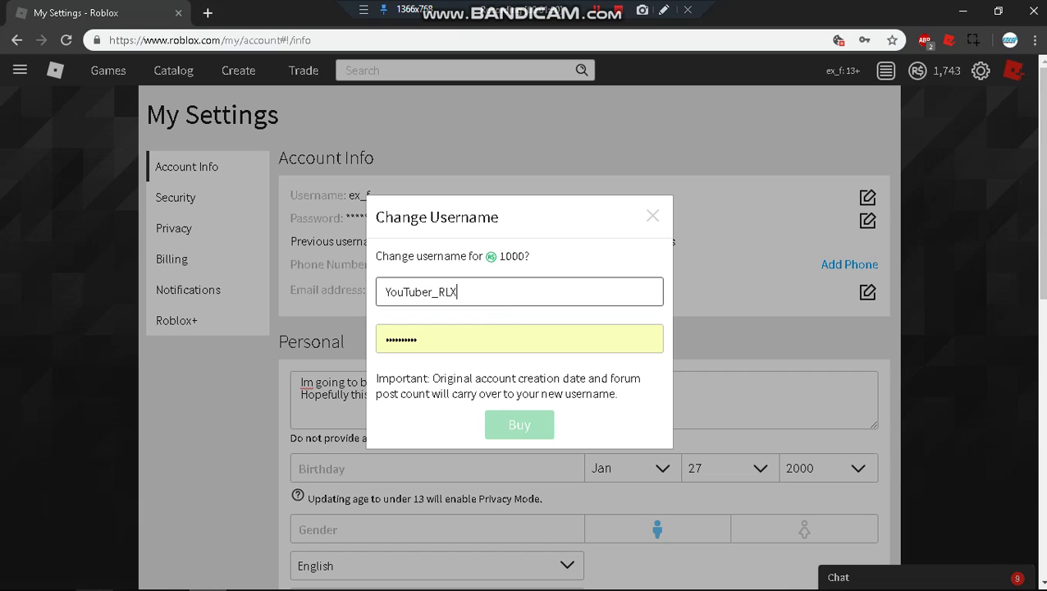
pyautogui.press('BackSpace')
pyautogui.write('B')
pyautogui.press('BackSpace')
pyautogui.press('BackSpace')
pyautogui.write('oblox')
pyautogui.press('BackSpace')
pyautogui.press('BackSpace')
pyautogui.write('x')
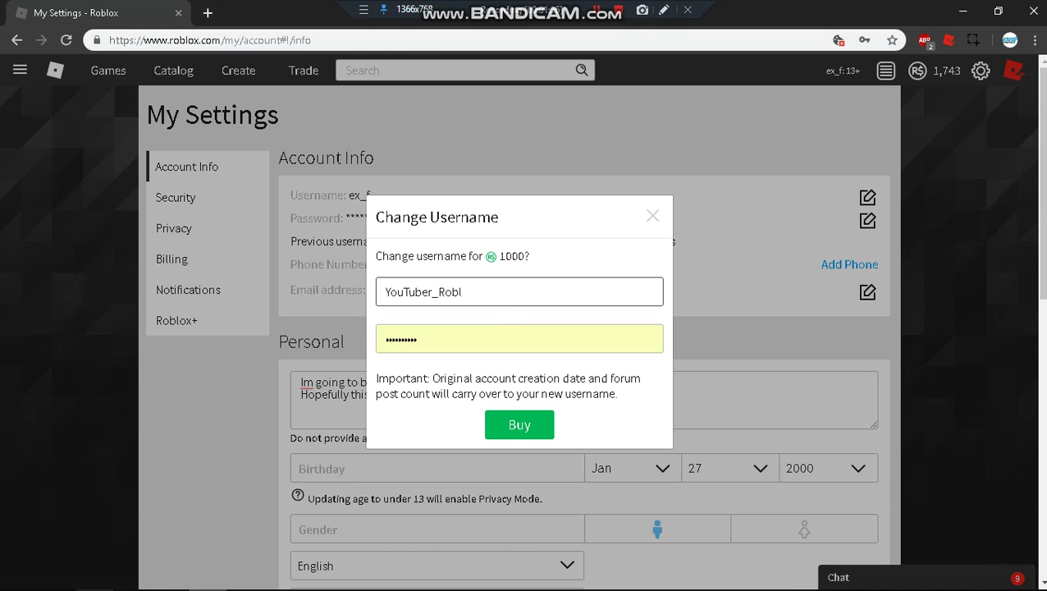
# - Clear the desired username and try "Roblox_YouTuber" instead
pyautogui.press('BackSpace')
pyautogui.press('BackSpace')
pyautogui.press('BackSpace')
pyautogui.press('BackSpace')
pyautogui.press('BackSpace')
pyautogui.press('BackSpace')
pyautogui.press('BackSpace')
pyautogui.press('BackSpace')
pyautogui.press('BackSpace')
pyautogui.press('BackSpace')
pyautogui.press('BackSpace')
pyautogui.press('BackSpace')
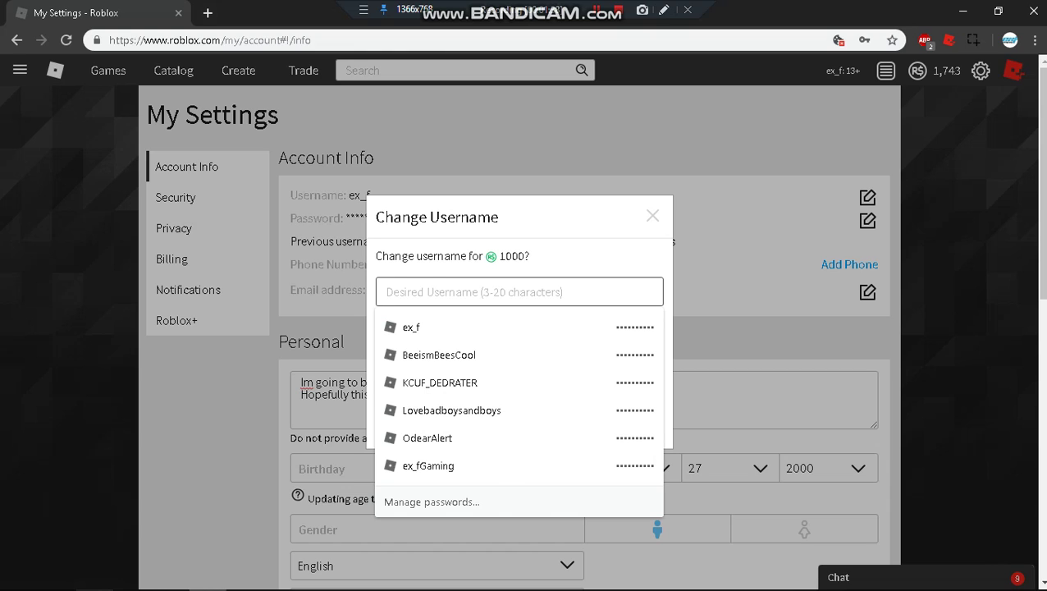
pyautogui.write('Roblox')
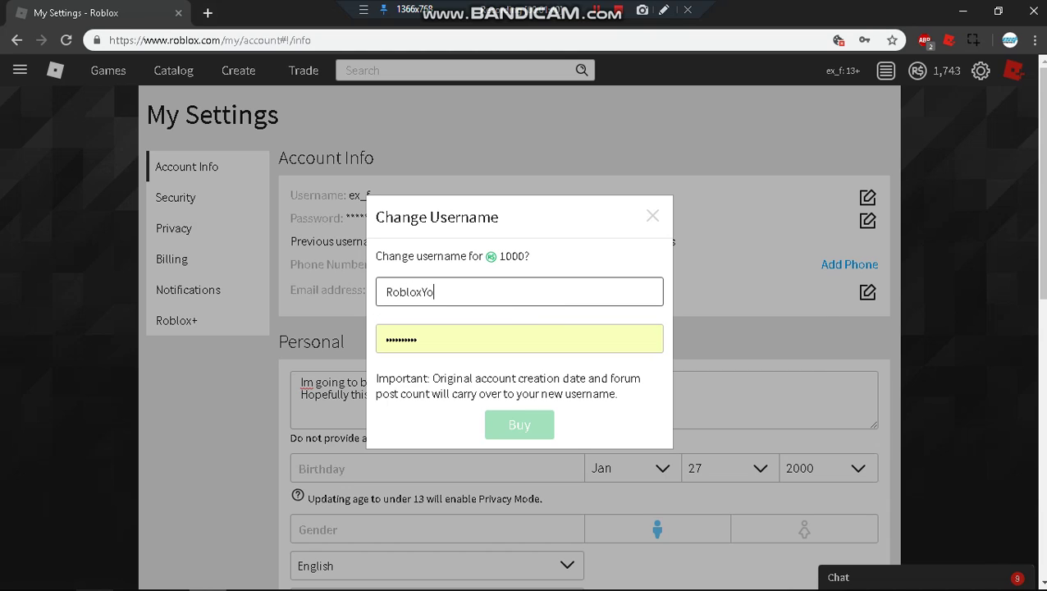
pyautogui.write('_U')
pyautogui.press('BackSpace')
pyautogui.write('YTb')
pyautogui.write('ouTuber')
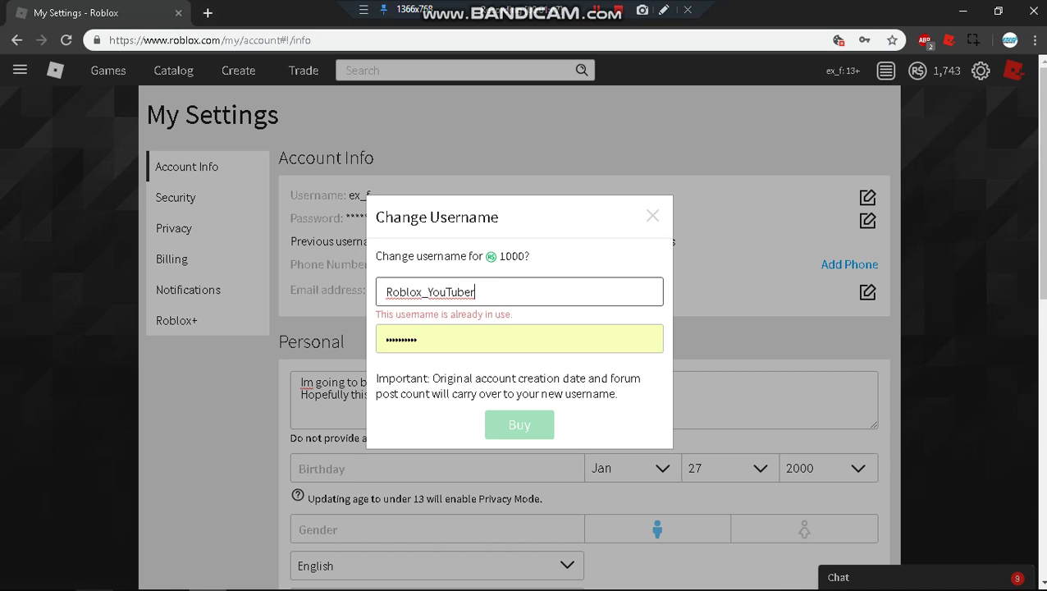
# - Clear the desired username and try a variant beginning with "RBL"
pyautogui.moveTo(422, 292); pyautogui.dragTo(475, 292)
pyautogui.press('BackSpace')
pyautogui.press('BackSpace')
pyautogui.press('BackSpace')
pyautogui.press('BackSpace')
pyautogui.press('BackSpace')
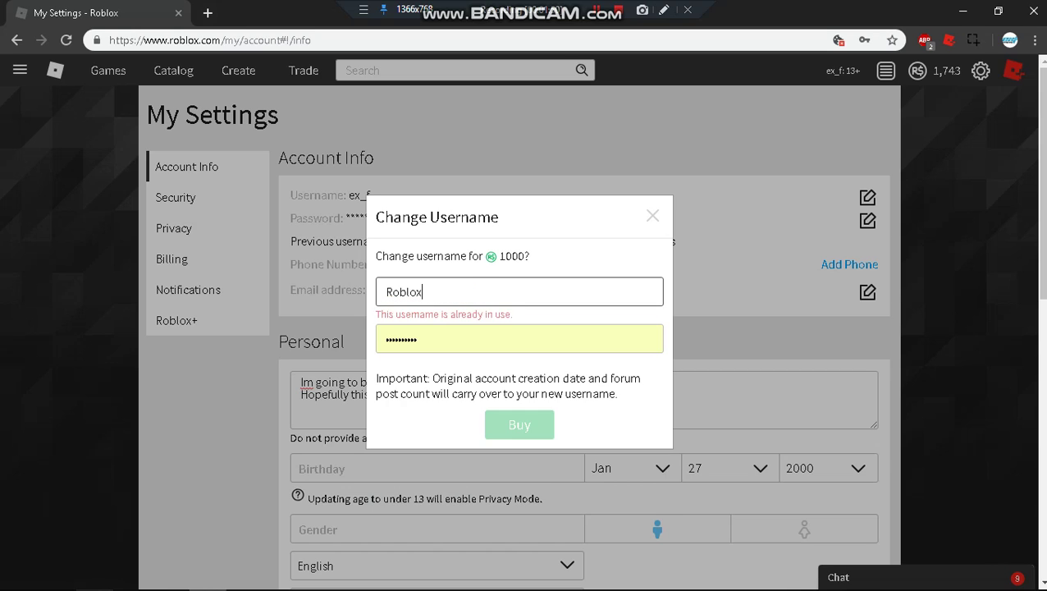
pyautogui.press('BackSpace')
pyautogui.press('BackSpace')
pyautogui.write('RBLX')
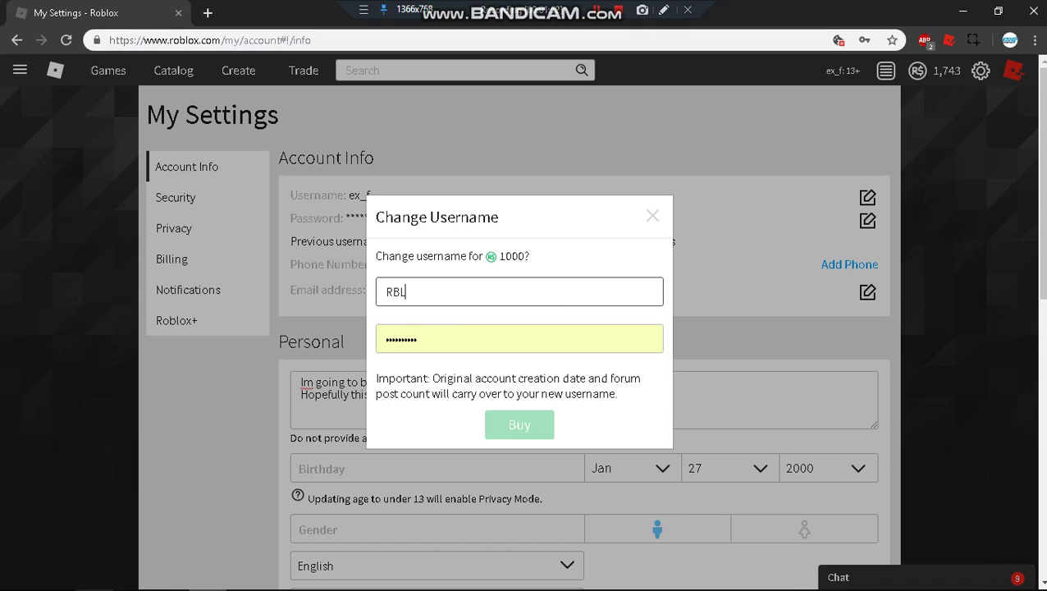
pyautogui.write('_B')
pyautogui.press('BackSpace')
pyautogui.press('BackSpace')
pyautogui.write('Y')
pyautogui.press('BackSpace')
pyautogui.press('BackSpace')
pyautogui.press('BackSpace')
pyautogui.press('BackSpace')
pyautogui.write('Yo')
pyautogui.press('BackSpace')
pyautogui.press('BackSpace')
# - Enter "RobloxYouTuberEx_f" as the desired username
pyautogui.write('RobloxYou')
pyautogui.write('Tuber')
pyautogui.write('Ex_f')
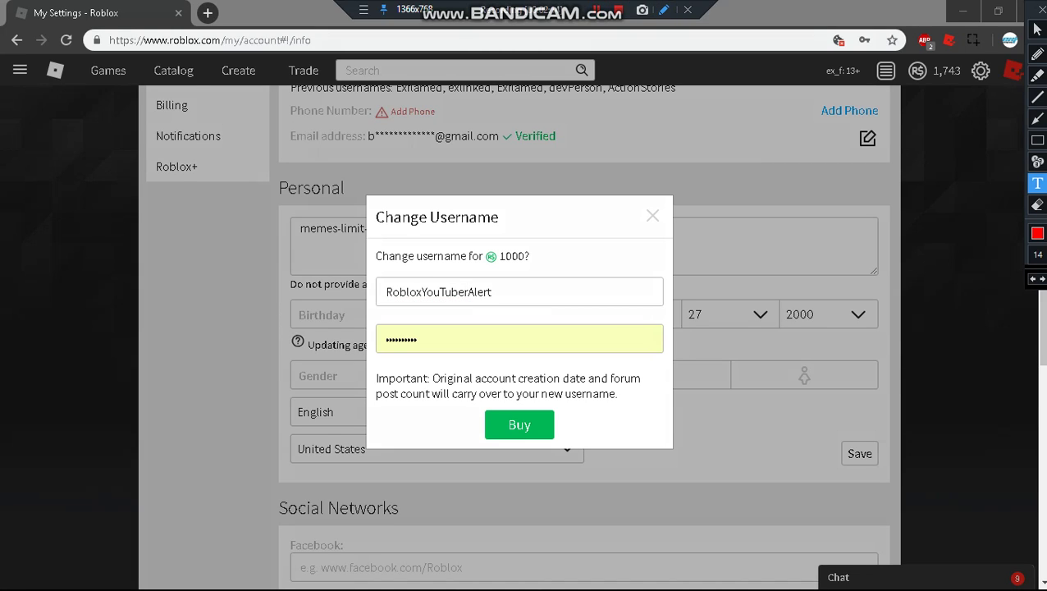
# - Circle the 1000 Robux price and the desired username in red with the screen-drawing pencil, and close the drawing tools
pyautogui.click(373, 271)
pyautogui.click(1041, 10)
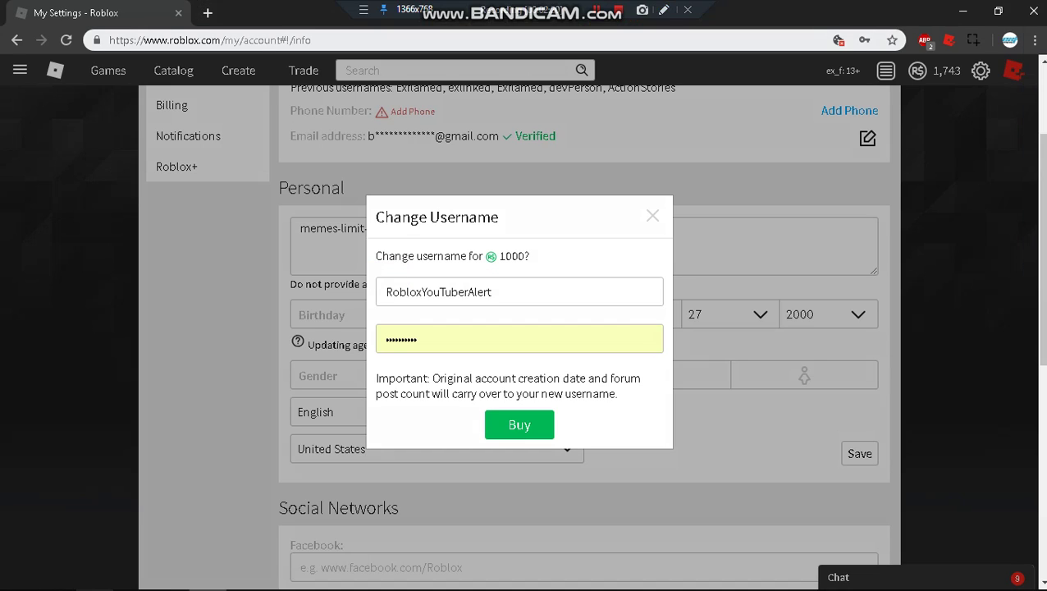
pyautogui.click(663, 10)
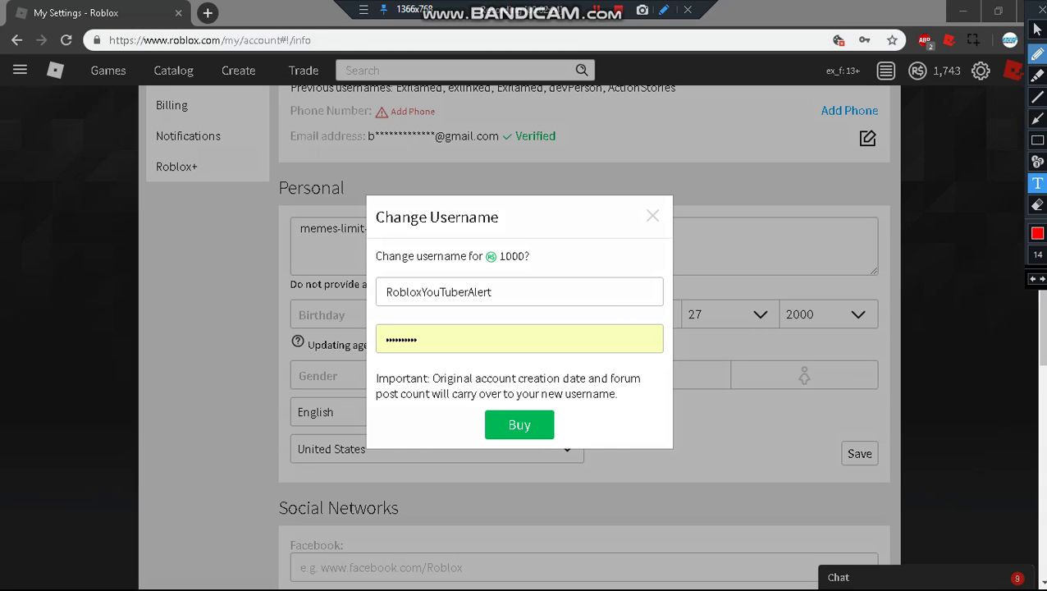
pyautogui.click(1037, 53)
pyautogui.click(1037, 75)
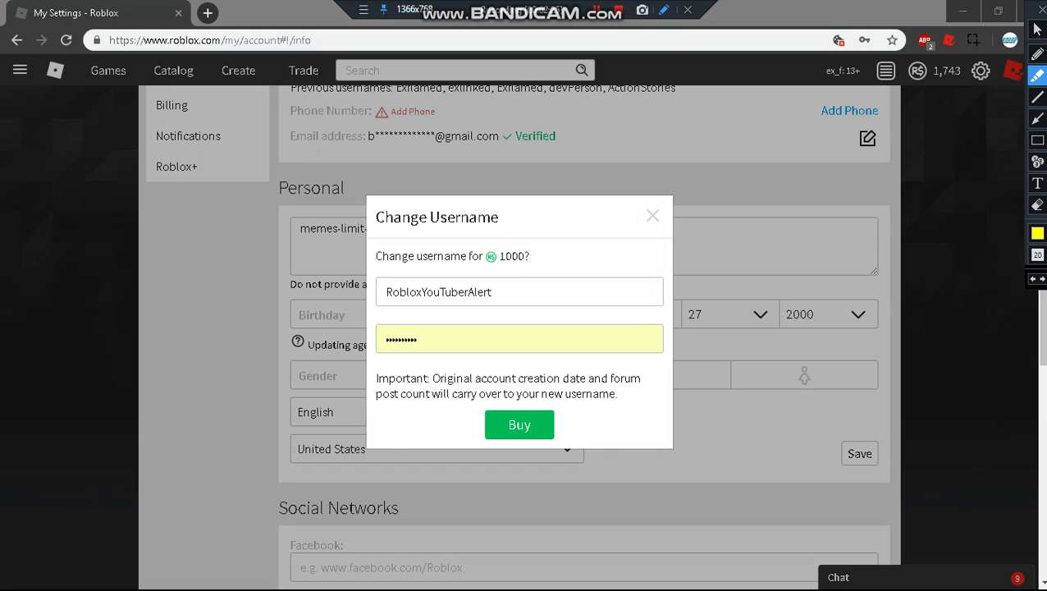
pyautogui.click(1036, 54)
pyautogui.moveTo(536, 314)
pyautogui.mouseDown()
pyautogui.moveTo(371, 310)
pyautogui.moveTo(391, 261)
pyautogui.moveTo(501, 270)
pyautogui.moveTo(482, 243)
pyautogui.moveTo(538, 249)
pyautogui.moveTo(489, 269)
pyautogui.moveTo(545, 269)
pyautogui.moveTo(539, 322)
pyautogui.moveTo(508, 319)
pyautogui.mouseUp()
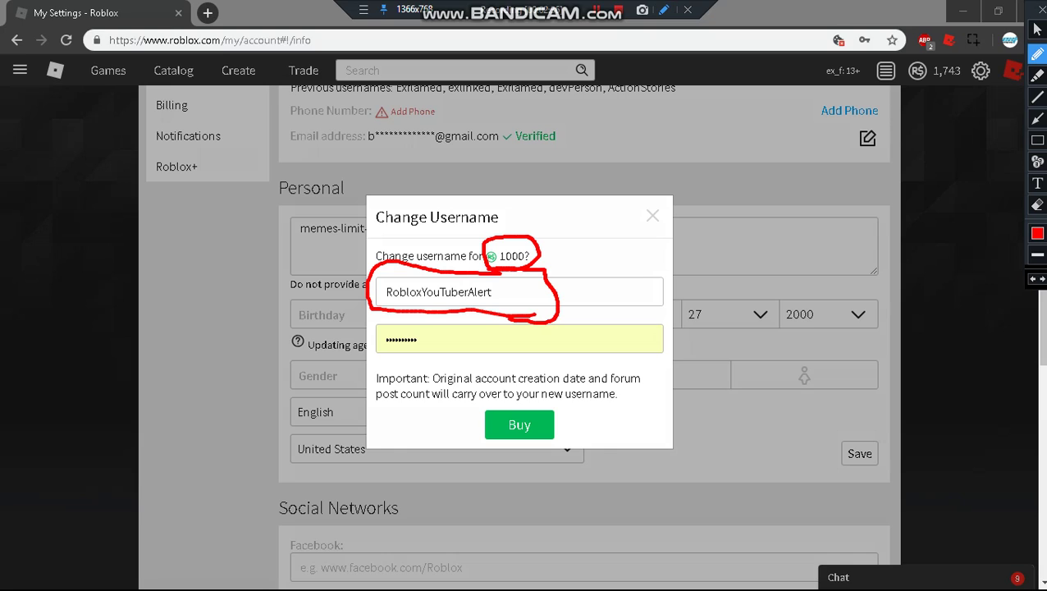
pyautogui.click(1039, 9)
pyautogui.doubleClick(439, 292)
pyautogui.moveTo(386, 292)
pyautogui.mouseDown()
pyautogui.moveTo(493, 292)
pyautogui.moveTo(385, 292)
pyautogui.mouseUp()
pyautogui.click(557, 262)
pyautogui.click(493, 292)
pyautogui.click(493, 292)
pyautogui.click(494, 292)
pyautogui.click(557, 262)
pyautogui.click(419, 338)
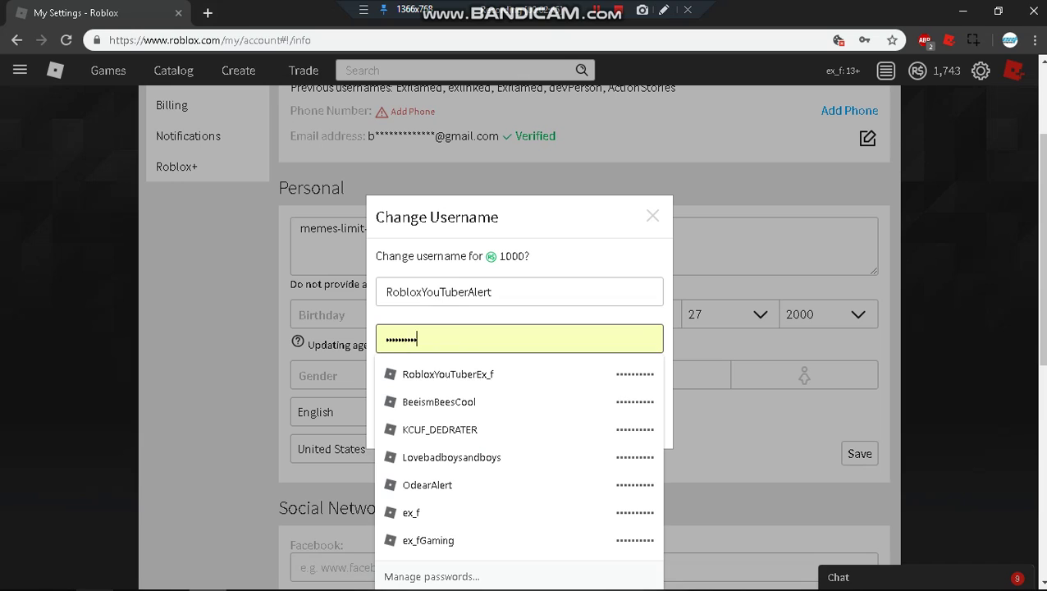
pyautogui.click(558, 262)
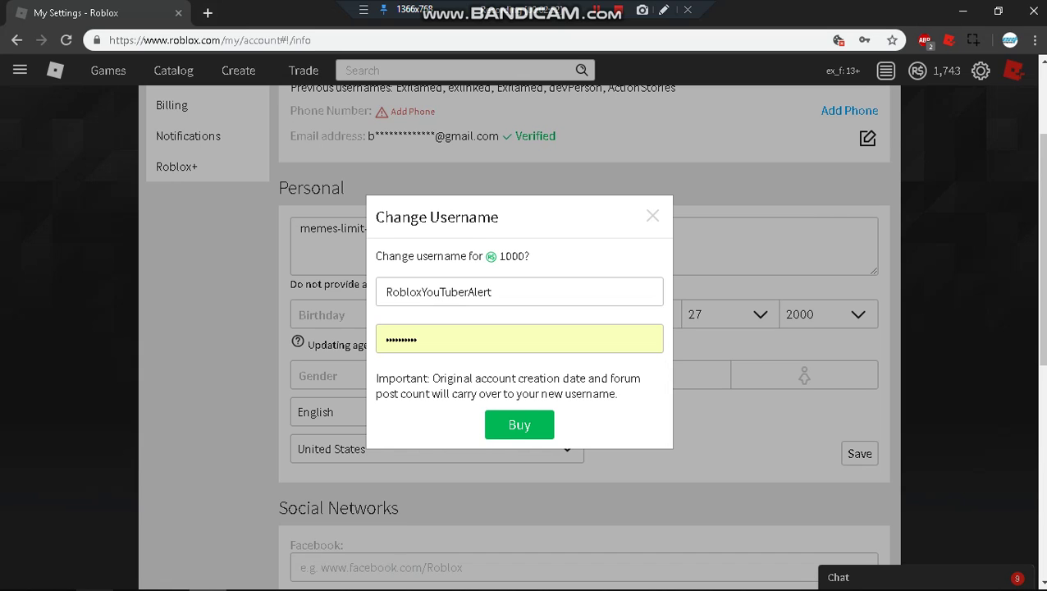
pyautogui.scroll(2, 524, 328)
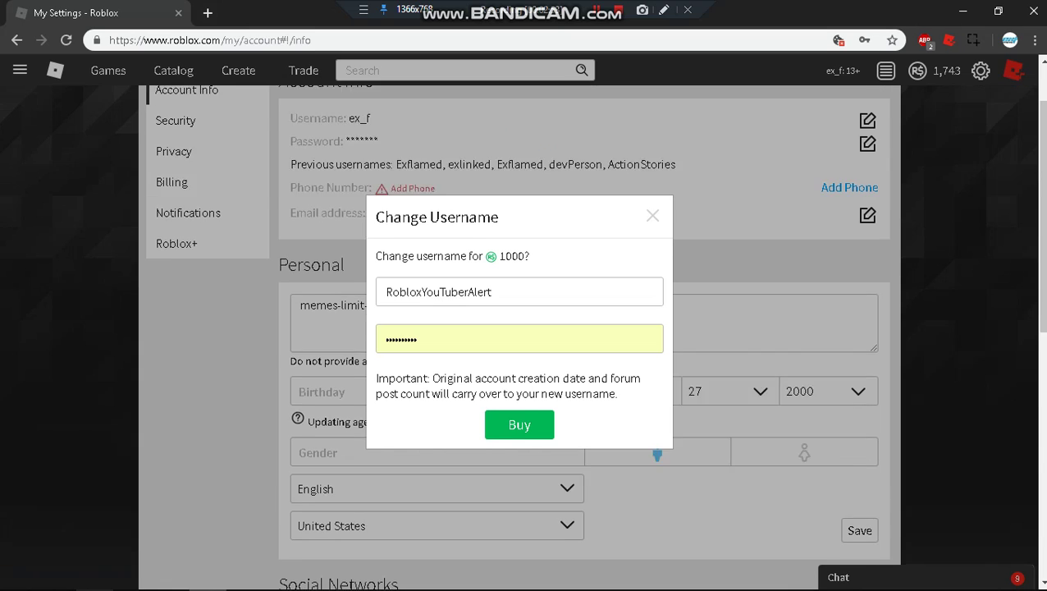
pyautogui.scroll(-1, 525, 328)
pyautogui.scroll(-4, 525, 328)
pyautogui.scroll(5, 525, 328)
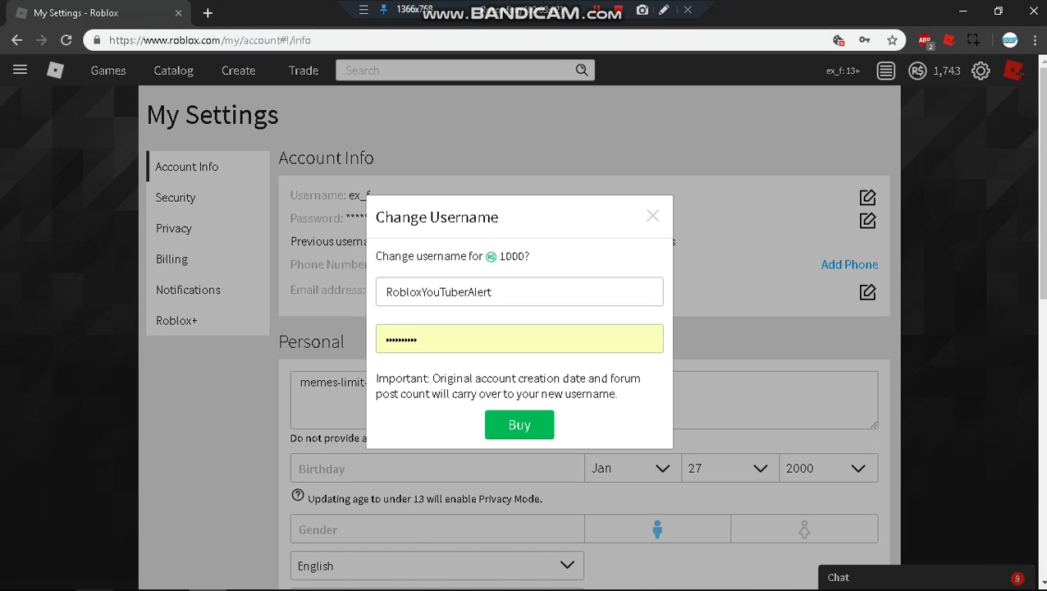
# - Change the desired username's ending so it reads "RobloxYouTuberHere", and select the whole name
pyautogui.moveTo(495, 292); pyautogui.dragTo(468, 292)
pyautogui.write('Here')
pyautogui.moveTo(496, 292); pyautogui.dragTo(383, 292)
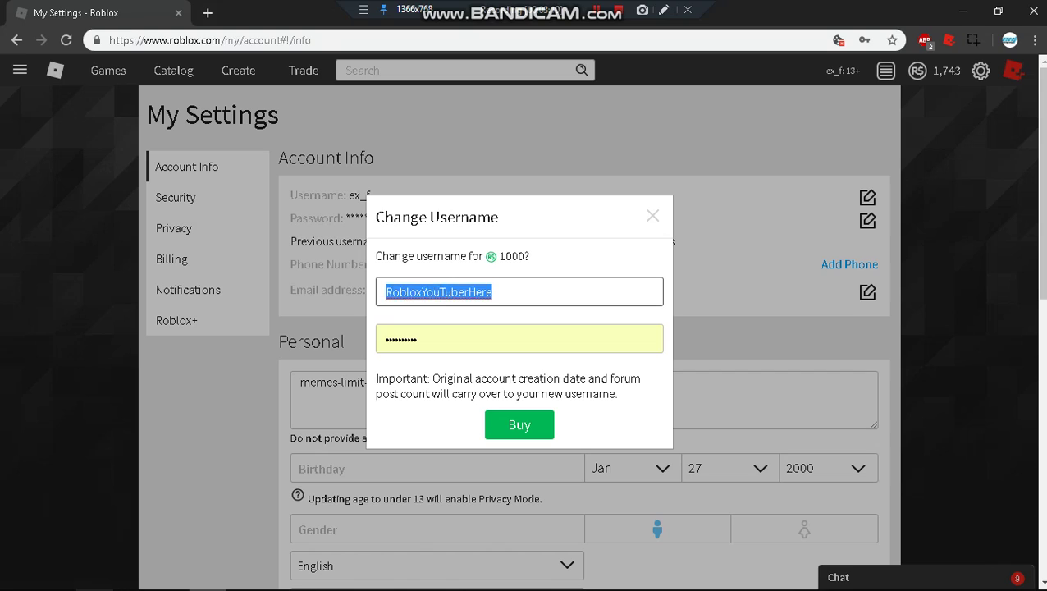
pyautogui.doubleClick(496, 292)
pyautogui.press('Right')
pyautogui.hotkey('shift', 'Left')
pyautogui.hotkey('shift', 'Left')
pyautogui.hotkey('shift', 'Left')
pyautogui.hotkey('shift', 'Left')
pyautogui.hotkey('shift', 'Left')
pyautogui.hotkey('shift', 'Left')
pyautogui.hotkey('shift', 'Left')
pyautogui.hotkey('shift', 'Left')
pyautogui.hotkey('shift', 'Left')
pyautogui.hotkey('shift', 'Left')
pyautogui.hotkey('shift', 'Left')
pyautogui.hotkey('shift', 'Left')
pyautogui.hotkey('shift', 'Right')
pyautogui.hotkey('shift', 'Right')
pyautogui.hotkey('shift', 'Left')
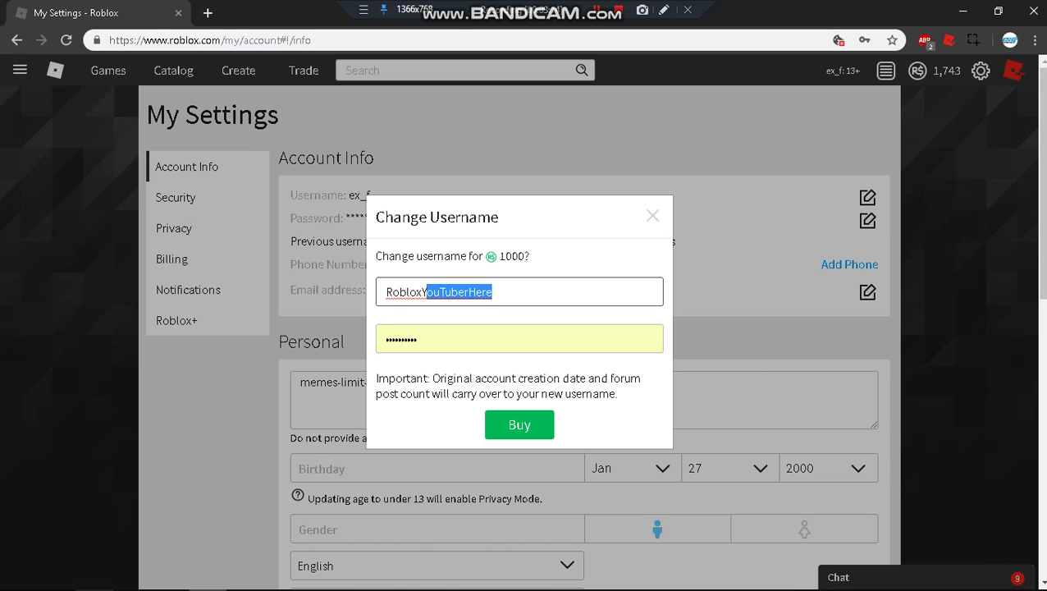
# - Fill in the saved username RobloxYouTuberEx_f and change its ending so it reads "RobloxYouTuberHere"
pyautogui.click(495, 292)
pyautogui.click(448, 327)
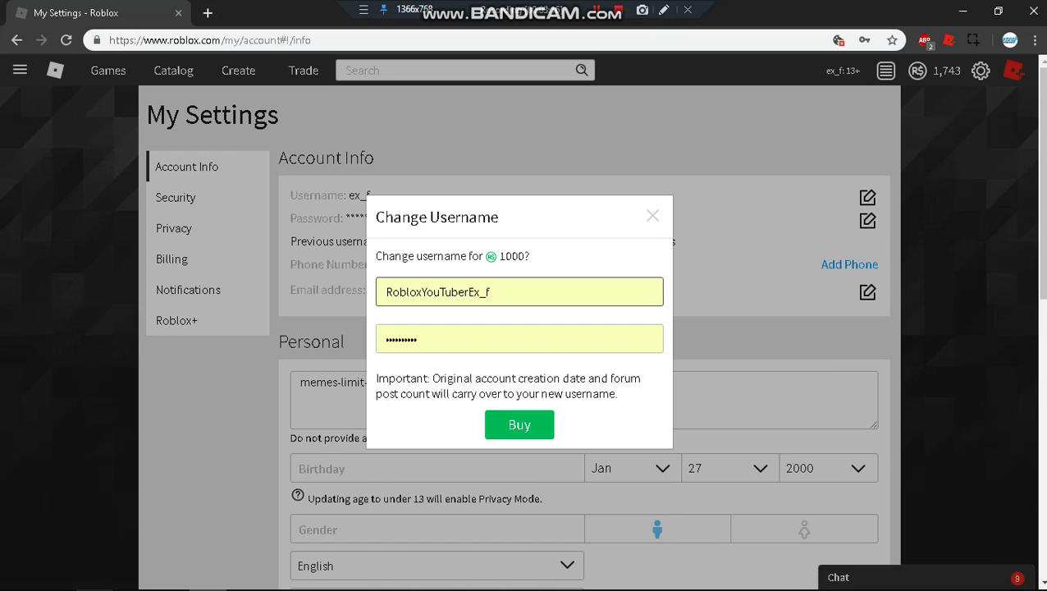
pyautogui.click(495, 292)
pyautogui.click(580, 256)
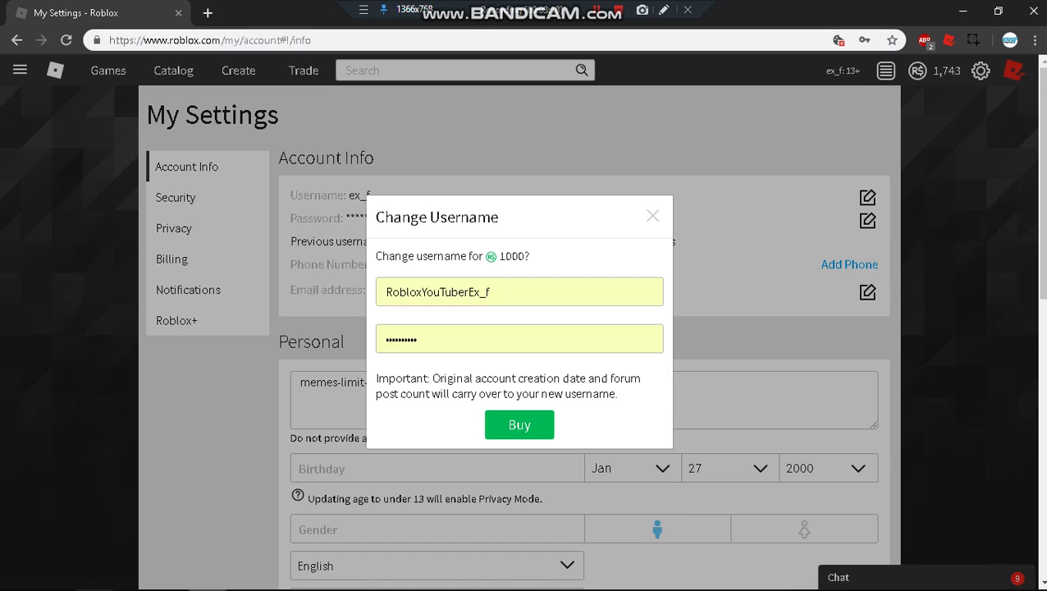
pyautogui.moveTo(493, 292); pyautogui.dragTo(469, 292)
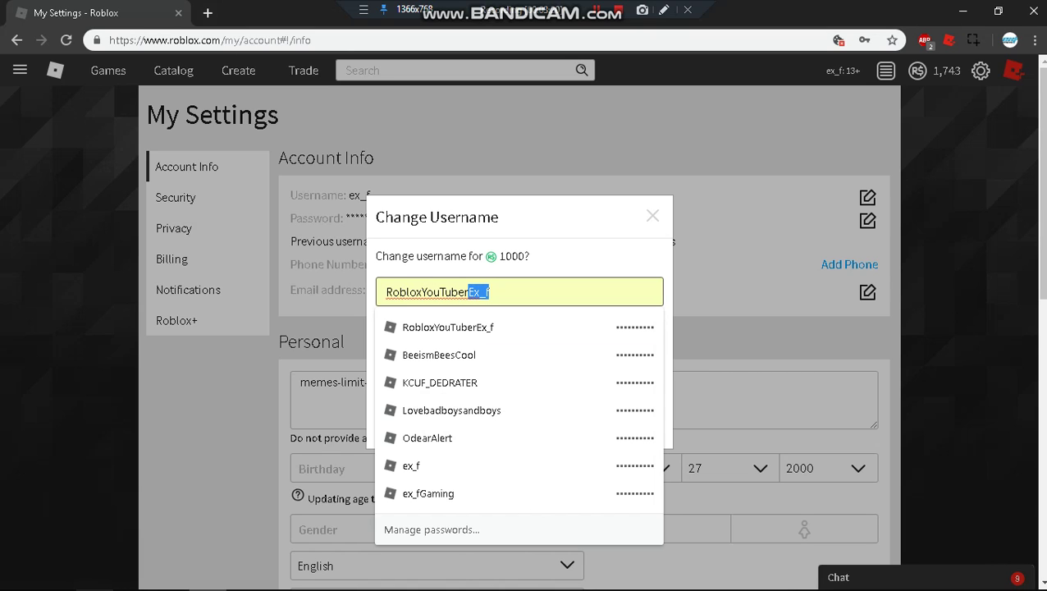
pyautogui.write('Here')
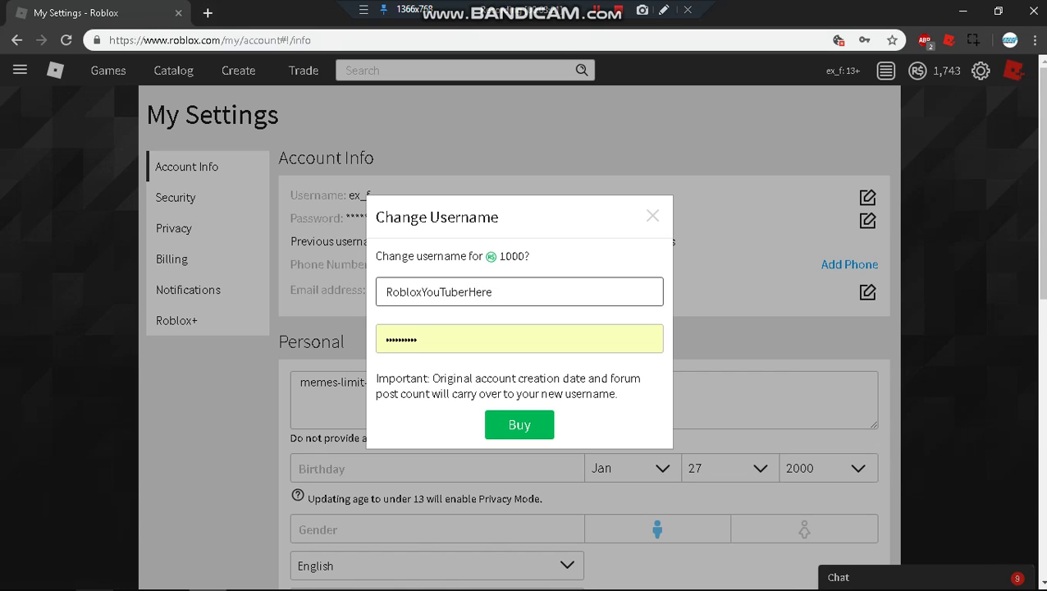
# - Remove "Here" from the desired username and try the variant "RobloxYouTuberr"
pyautogui.hotkey('shift', 'Left')
pyautogui.hotkey('shift', 'Left')
pyautogui.hotkey('shift', 'Left')
pyautogui.hotkey('shift', 'Left')
pyautogui.press('BackSpace')
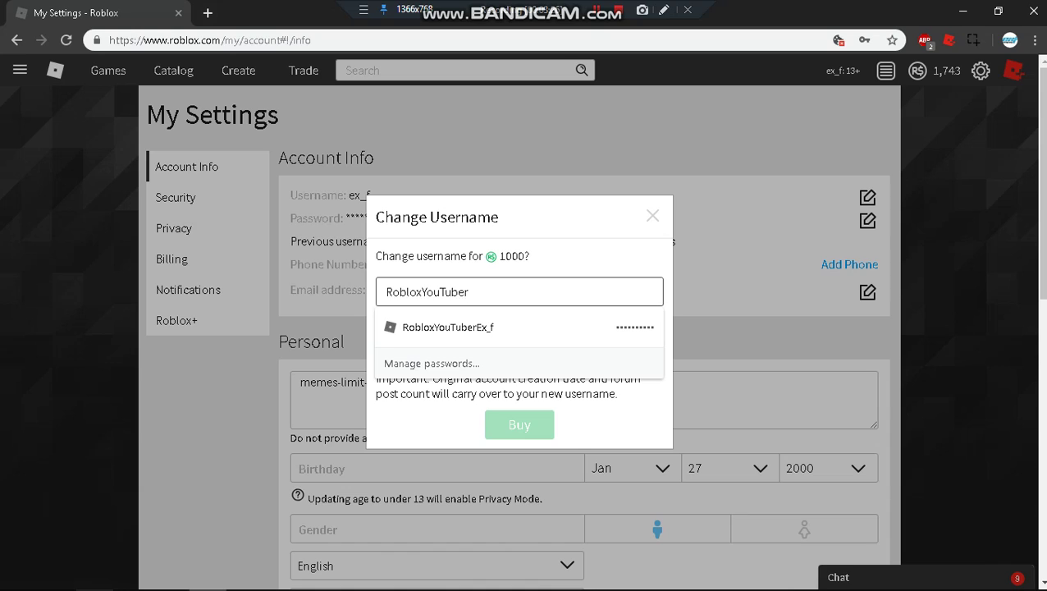
pyautogui.write('ee')
pyautogui.moveTo(481, 292); pyautogui.dragTo(467, 292)
pyautogui.press('BackSpace')
pyautogui.write('r')
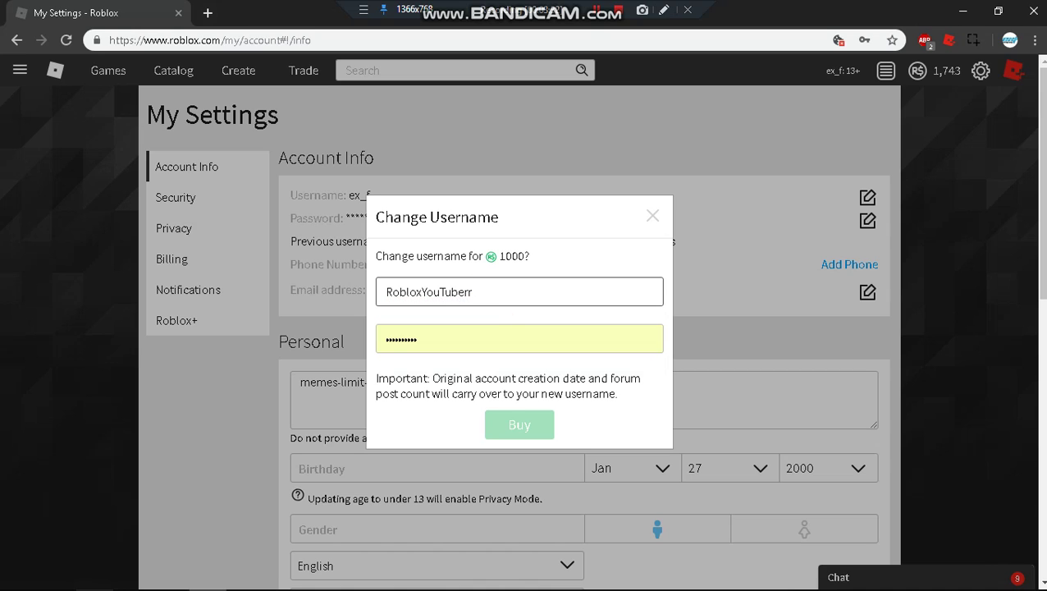
# - Shorten the desired username to "RobloxYouTuber" and check whether it is available
pyautogui.press('BackSpace')
pyautogui.press('Down')
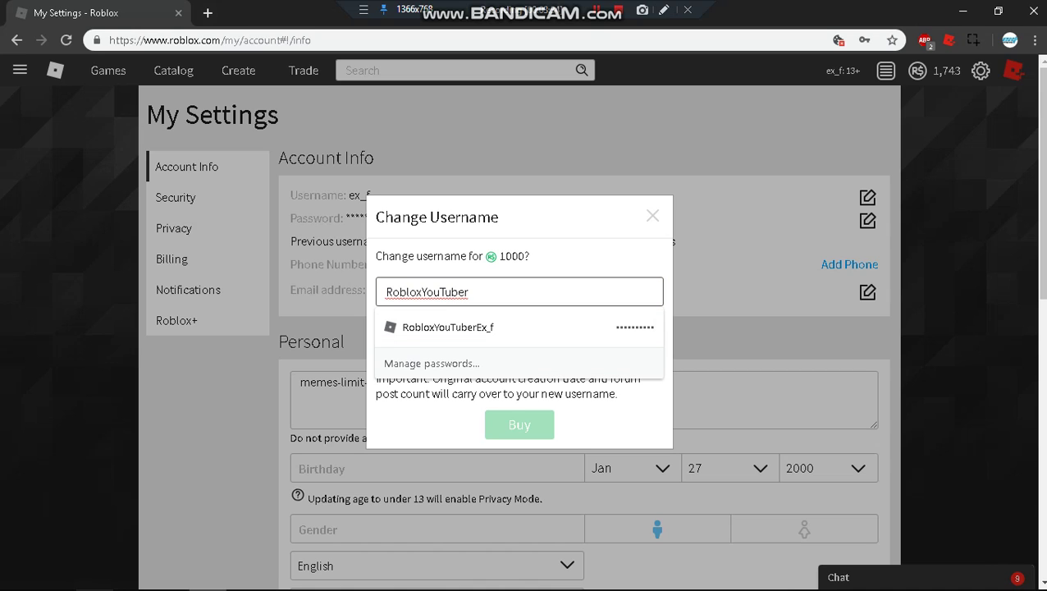
pyautogui.click(468, 292)
pyautogui.click(469, 292)
pyautogui.click(574, 256)
pyautogui.scroll(-4, 519, 336)
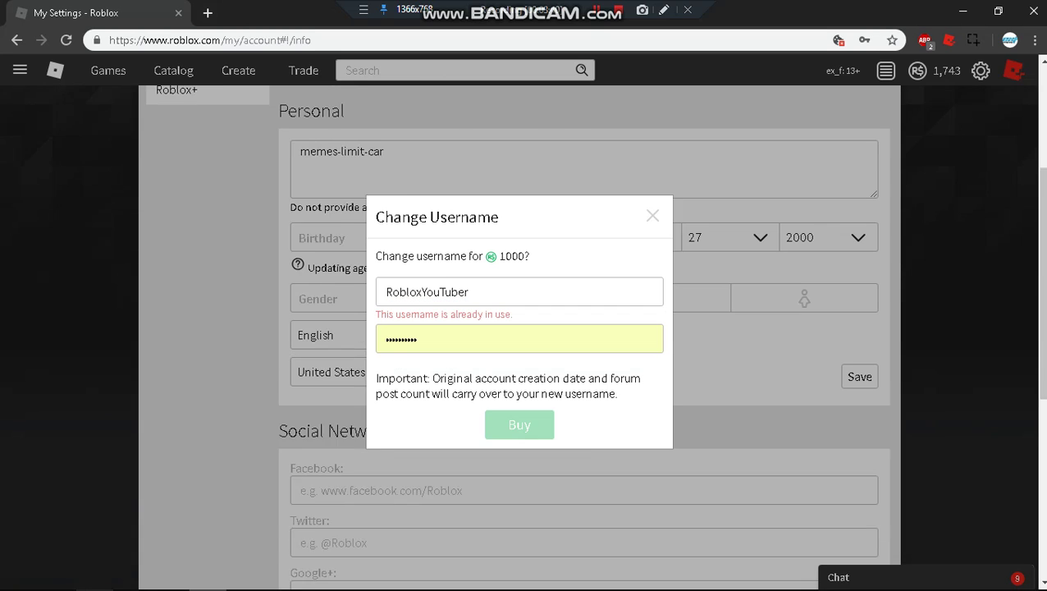
pyautogui.scroll(-4, 516, 336)
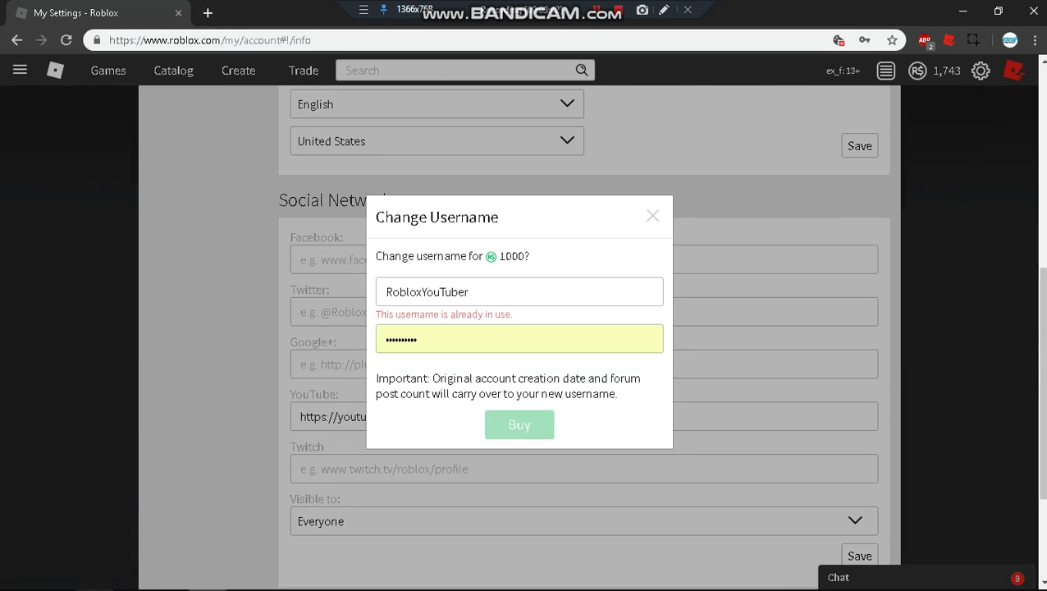
pyautogui.scroll(8, 517, 336)
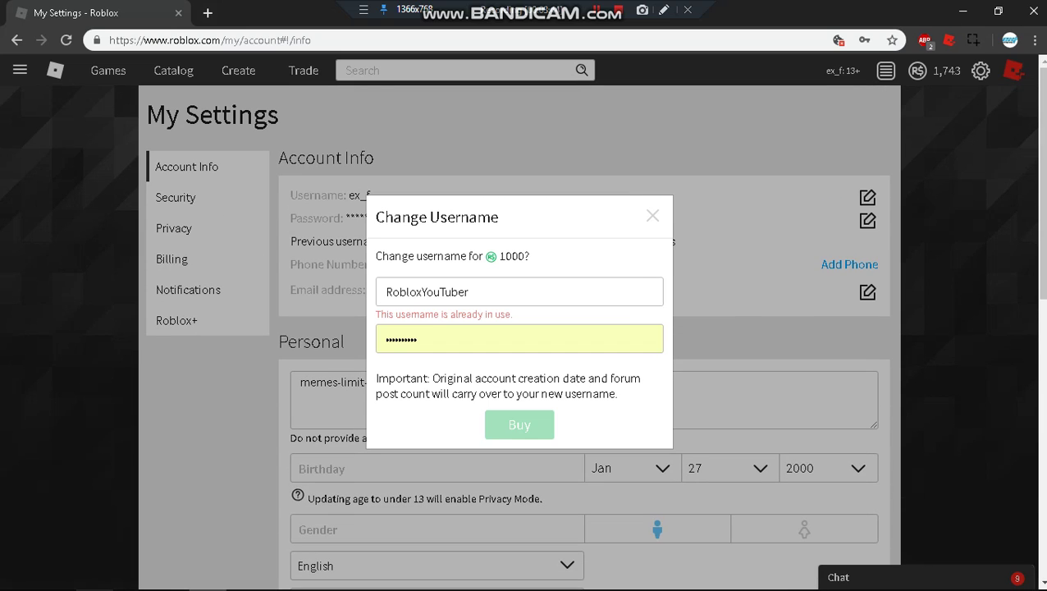
# - Try the endings "YT" and "Gaming" on the desired username "RobloxYouTuber"
pyautogui.click(519, 292)
pyautogui.write('YT')
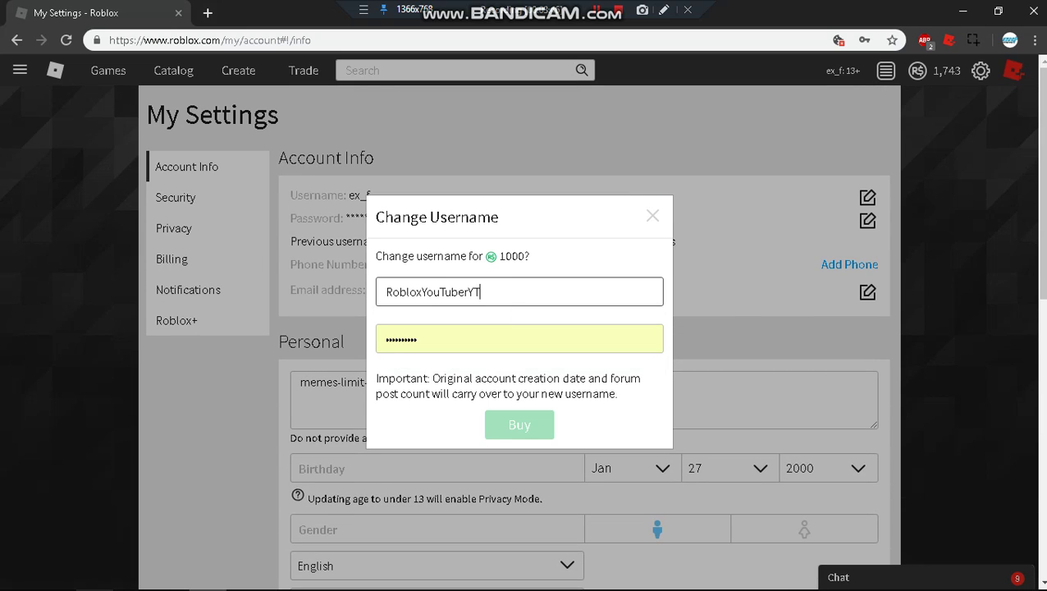
pyautogui.moveTo(482, 292); pyautogui.dragTo(473, 292)
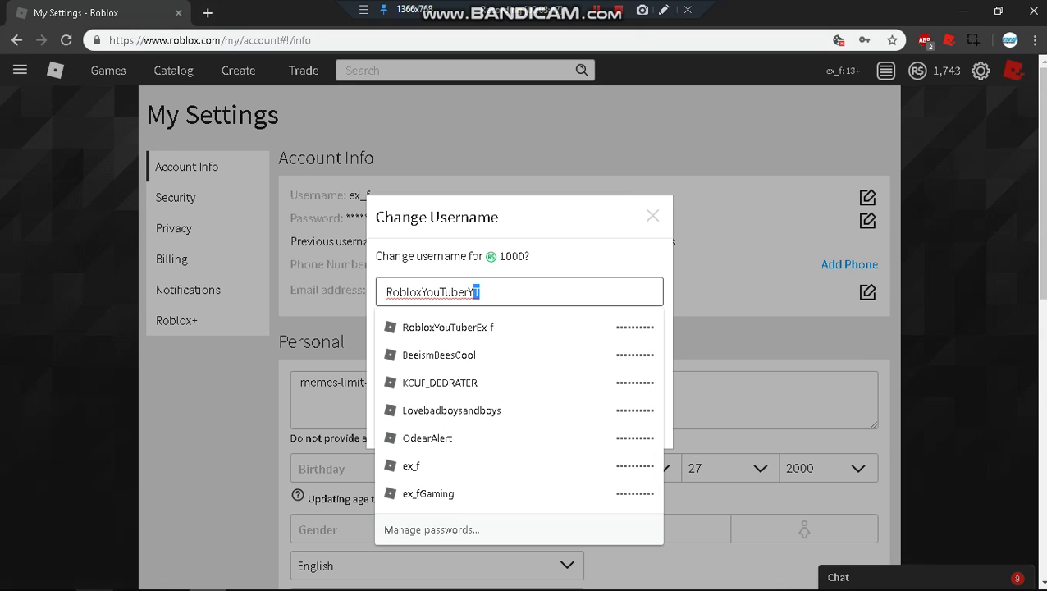
pyautogui.press('BackSpace')
pyautogui.press('BackSpace')
pyautogui.write('Gaming')
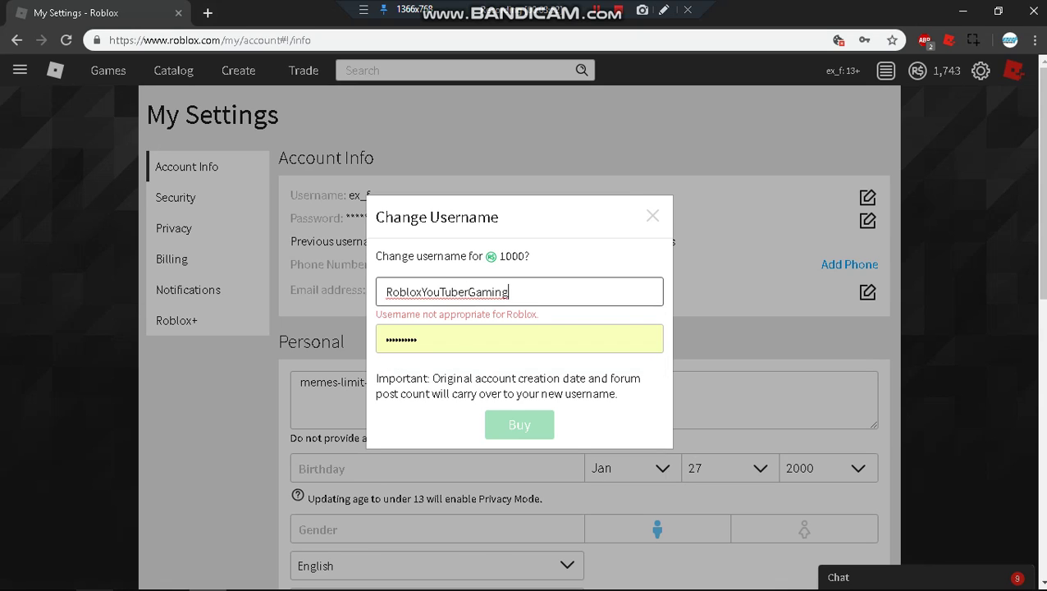
# - Remove "Gaming" and abbreviate the start of the desired username so it reads "RBLXYouTuber"
pyautogui.hotkey('shift', 'Left')
pyautogui.hotkey('shift', 'Left')
pyautogui.hotkey('shift', 'Left')
pyautogui.hotkey('shift', 'Left')
pyautogui.hotkey('shift', 'Left')
pyautogui.hotkey('shift', 'Left')
pyautogui.press('BackSpace')
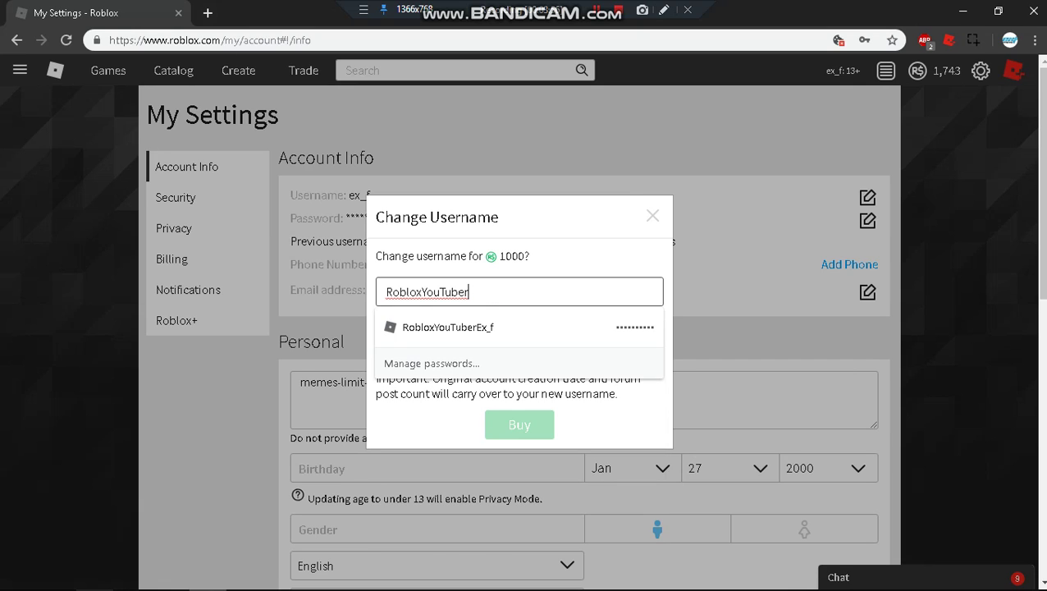
pyautogui.hotkey('shift', 'Left')
pyautogui.hotkey('shift', 'Left')
pyautogui.hotkey('shift', 'Left')
pyautogui.hotkey('shift', 'Left')
pyautogui.hotkey('shift', 'Left')
pyautogui.hotkey('shift', 'Left')
pyautogui.write('RBX')
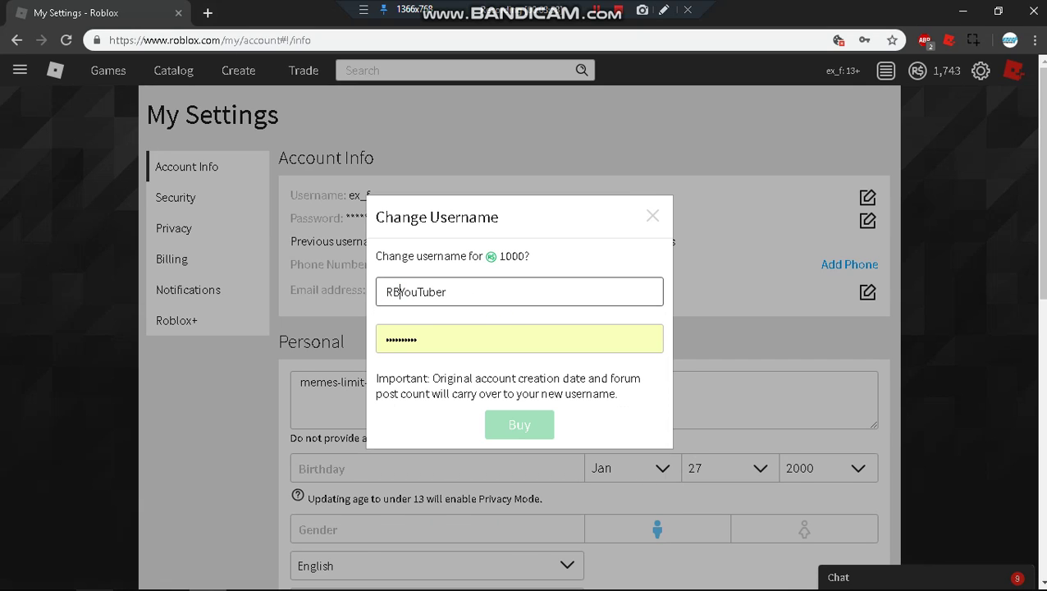
pyautogui.press('BackSpace')
pyautogui.write('LX')
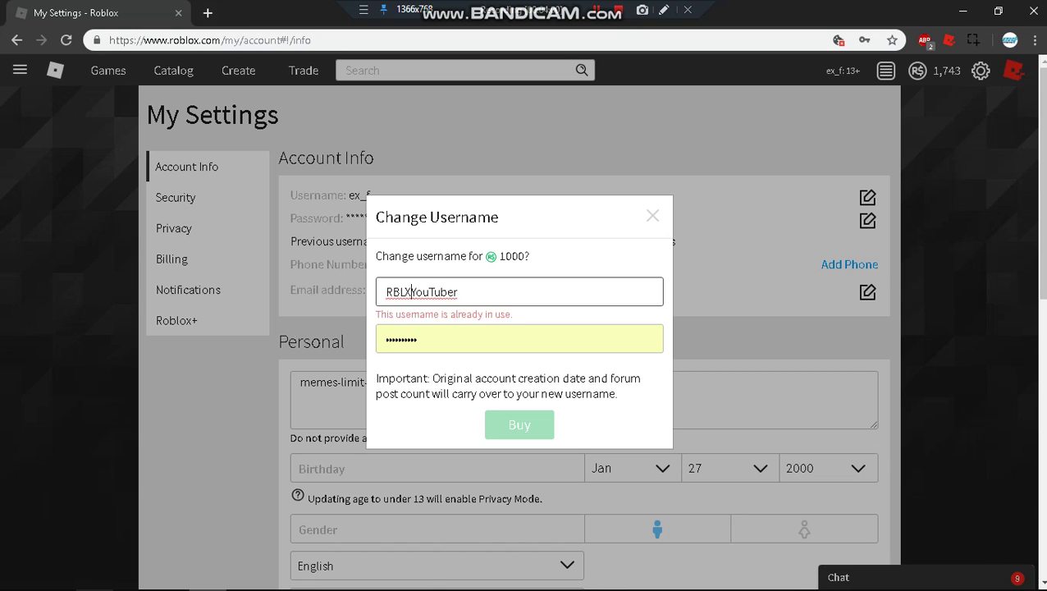
# - Try inserting a plus sign or an underscore into the desired username, ending with "RB_LXYouTuber"
pyautogui.write('_')
pyautogui.press('BackSpace')
pyautogui.press('Left')
pyautogui.press('Left')
pyautogui.write('+')
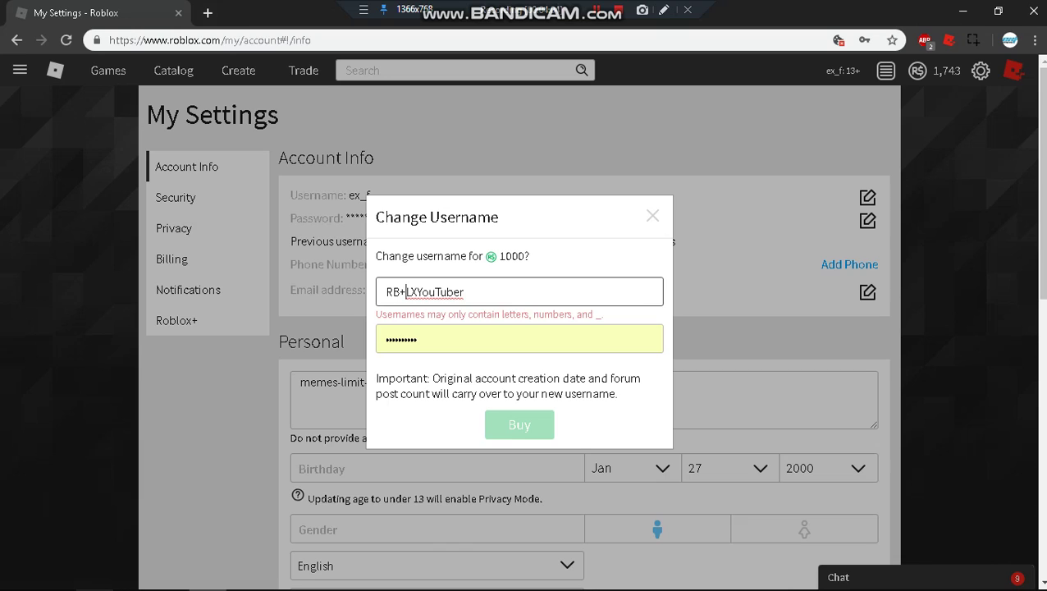
pyautogui.press('BackSpace')
pyautogui.write('_')
pyautogui.click(465, 292)
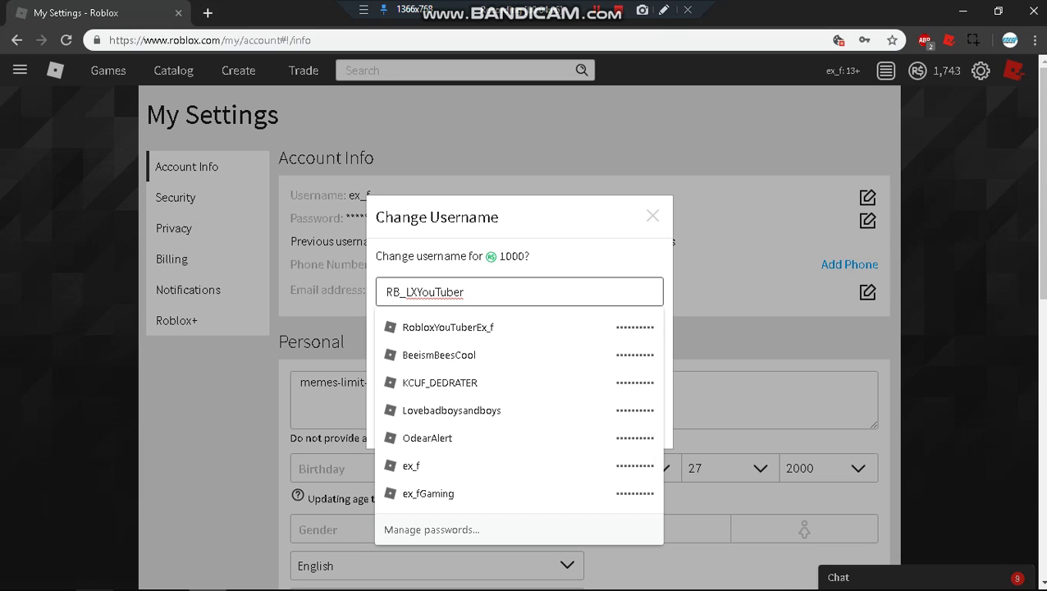
# - Fill in the saved username RobloxYouTuberEx_f and change its ending so it reads "RobloxYouTuberIsHere"
pyautogui.press('Down')
pyautogui.press('Return')
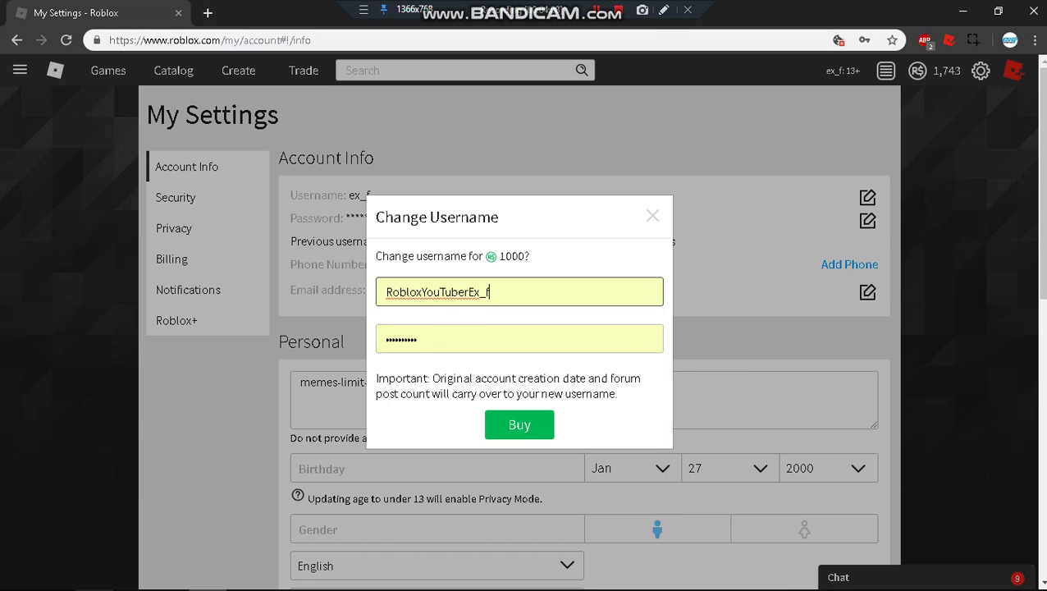
pyautogui.moveTo(491, 292); pyautogui.dragTo(474, 292)
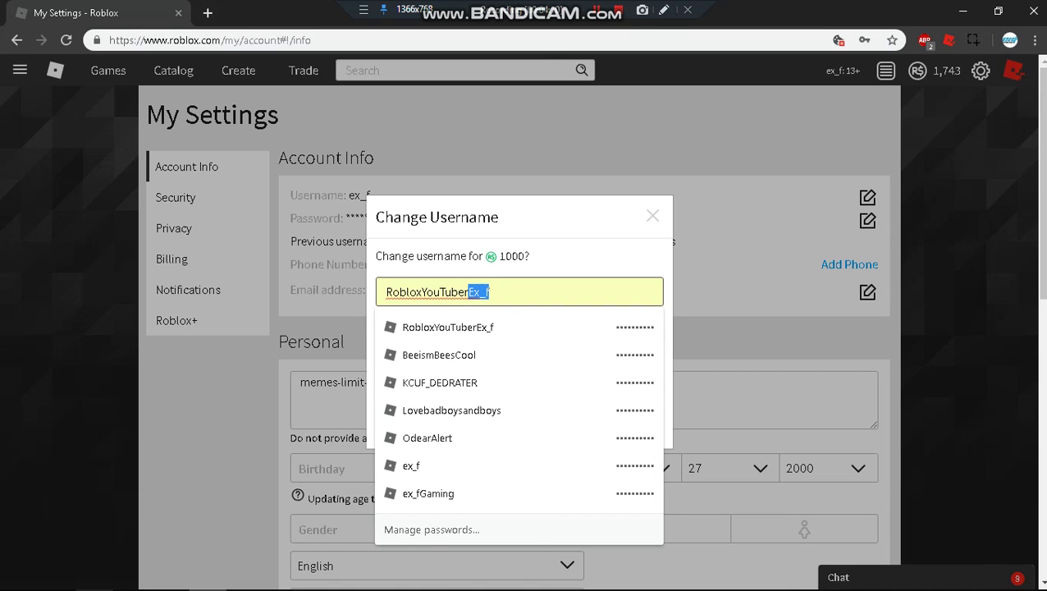
pyautogui.press('BackSpace')
pyautogui.write('IsHere')
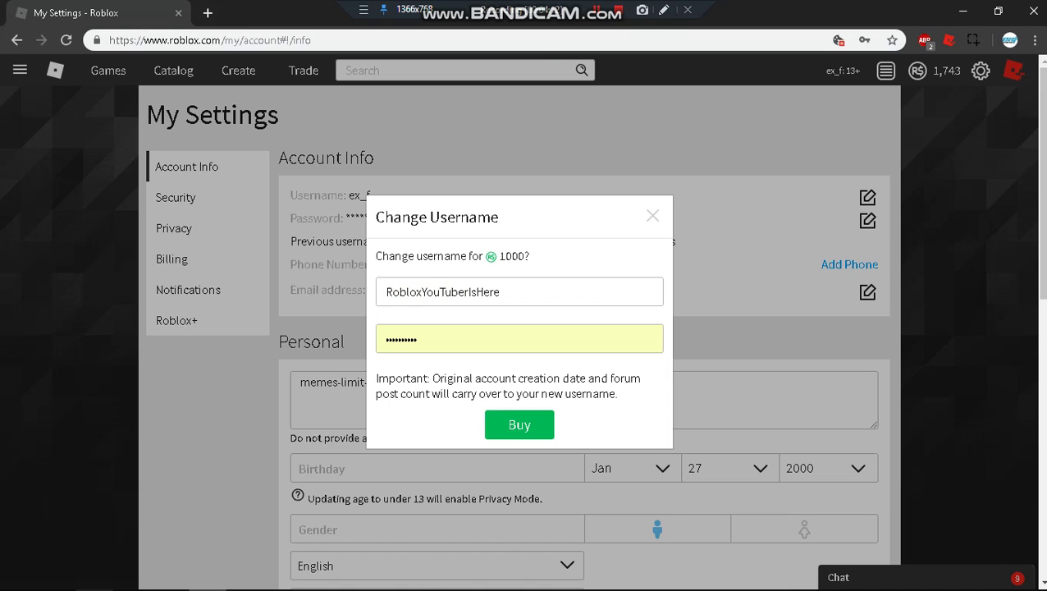
# - Try adding an "A" in front of "RobloxYouTuberIsHere", and remove it
pyautogui.click(386, 292)
pyautogui.write('A')
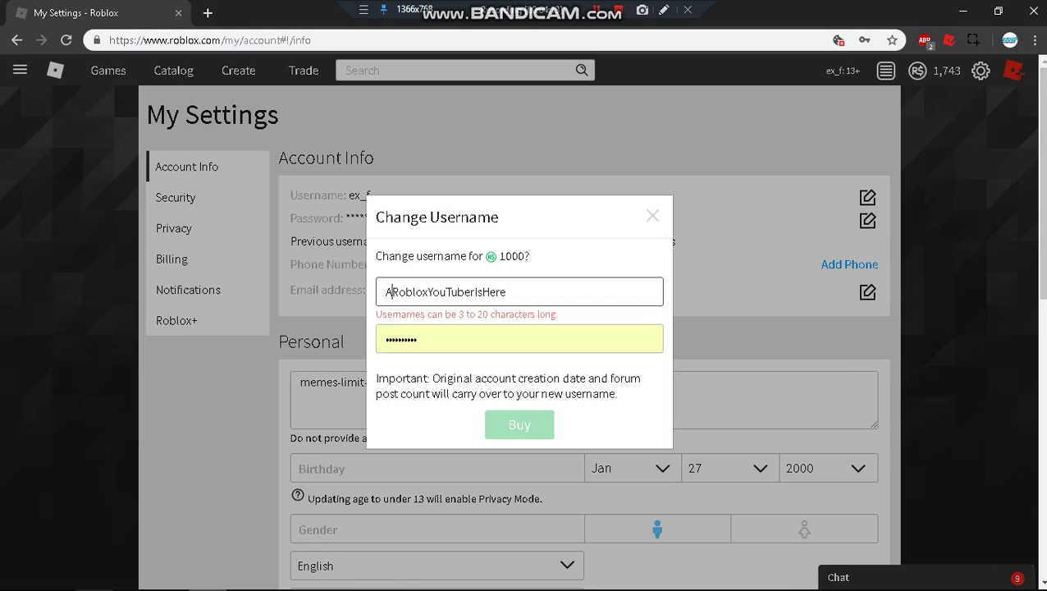
pyautogui.press('BackSpace')
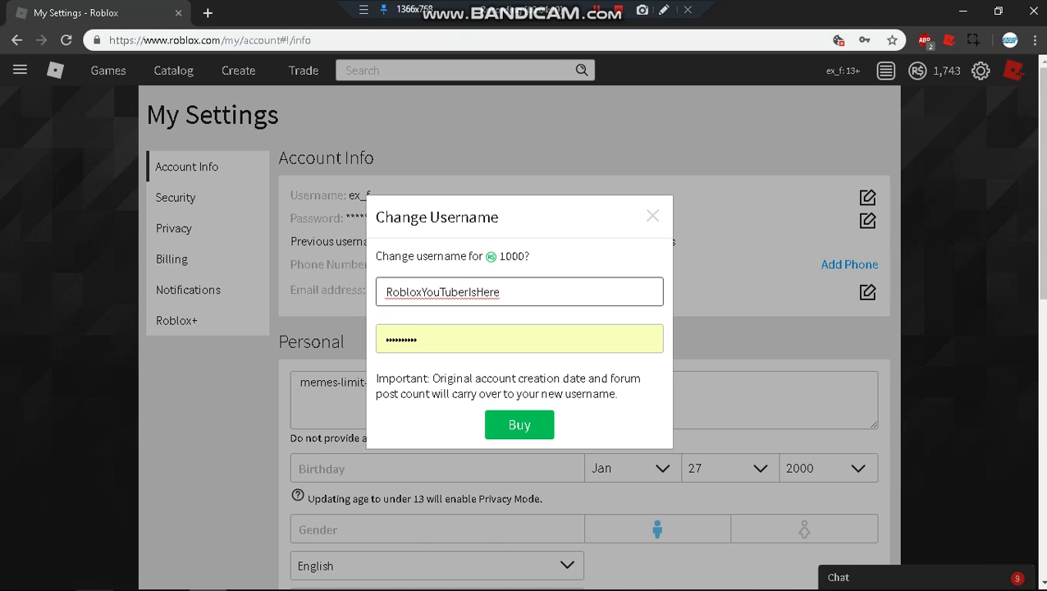
# - Replace the whole desired username with a new one beginning with "Ex_"
pyautogui.moveTo(502, 292); pyautogui.dragTo(450, 292)
pyautogui.hotkey('shift', 'Left')
pyautogui.hotkey('shift', 'Left')
pyautogui.hotkey('shift', 'Left')
pyautogui.hotkey('shift', 'Left')
pyautogui.hotkey('shift', 'Left')
pyautogui.hotkey('shift', 'Left')
pyautogui.hotkey('shift', 'Left')
pyautogui.hotkey('shift', 'Left')
pyautogui.hotkey('shift', 'Left')
pyautogui.hotkey('shift', 'Left')
pyautogui.hotkey('shift', 'Left')
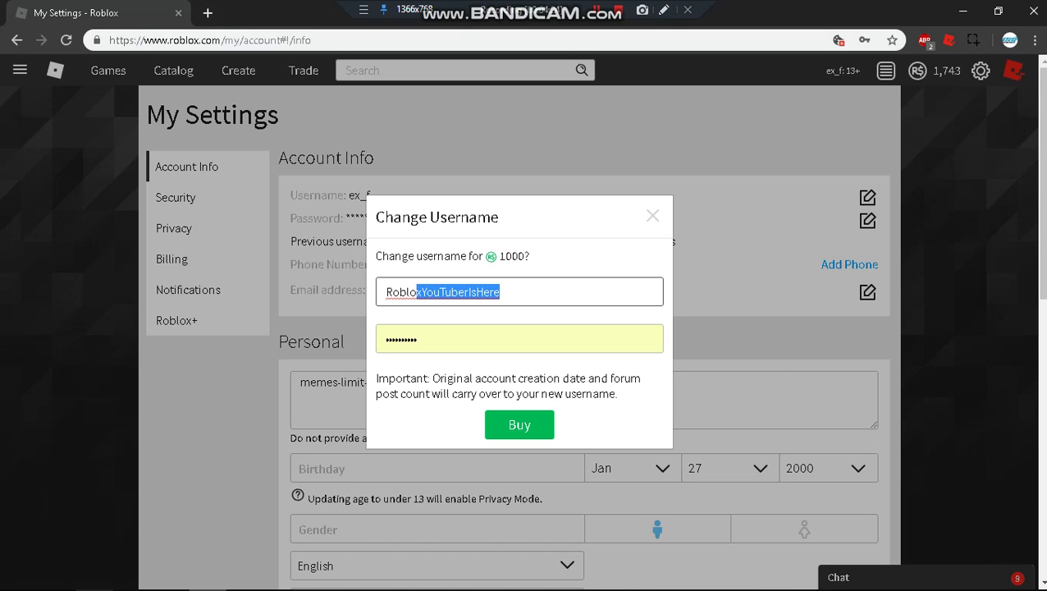
pyautogui.write('e')
pyautogui.press('BackSpace')
pyautogui.write('s')
pyautogui.press('BackSpace')
pyautogui.write('ex_')
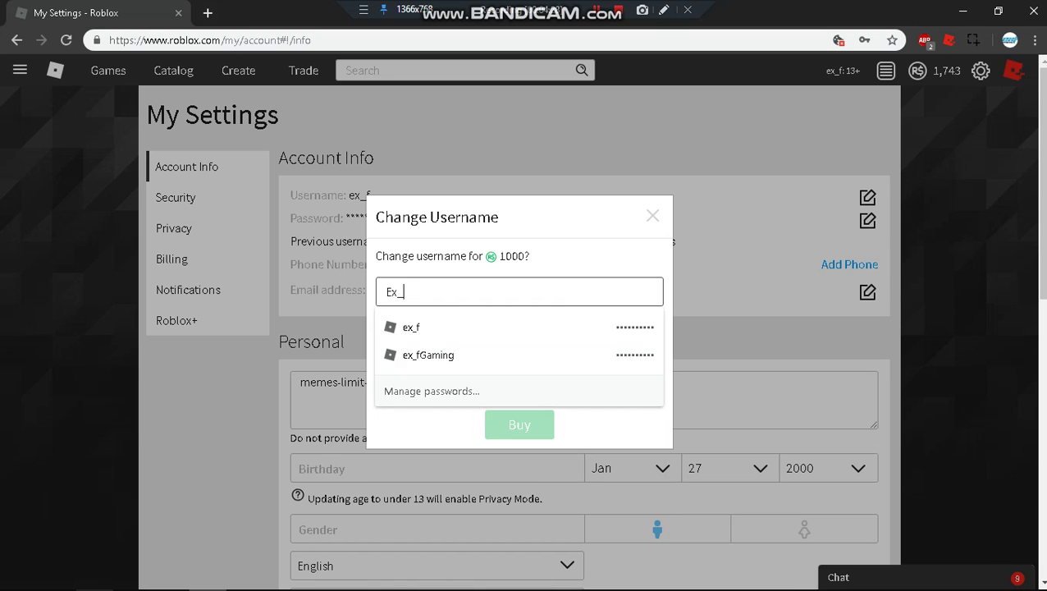
# - Clear the desired username and try the lowercase variant "ex_fP"
pyautogui.press('BackSpace')
pyautogui.press('BackSpace')
pyautogui.press('BackSpace')
pyautogui.write('ex_fPlay')
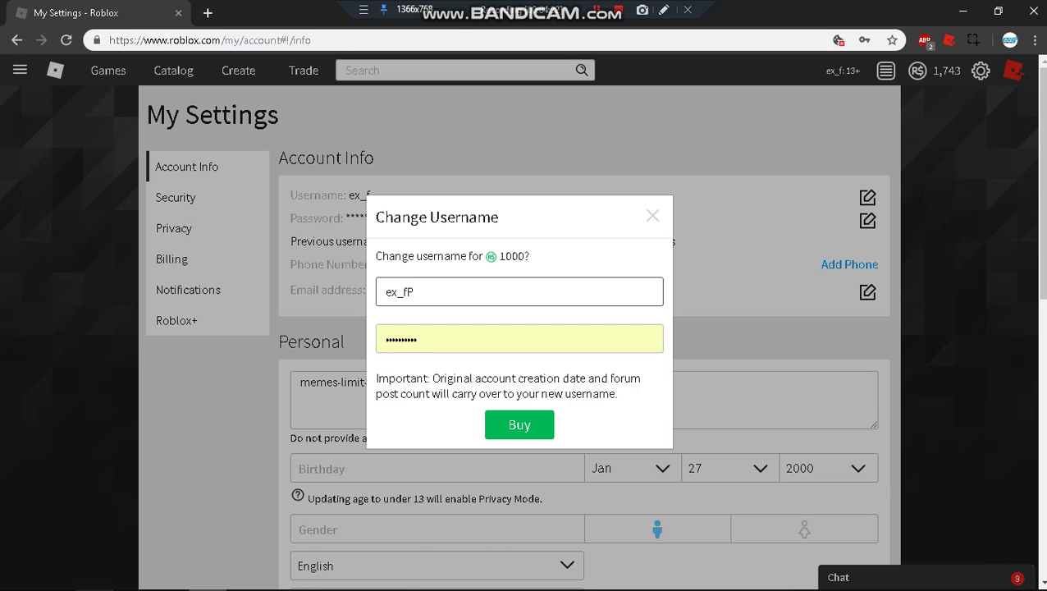
# - Clear the desired username and enter "RobloxPlaysYT" instead
pyautogui.press('BackSpace')
pyautogui.press('BackSpace')
pyautogui.press('BackSpace')
pyautogui.press('BackSpace')
pyautogui.press('BackSpace')
pyautogui.write('Roblo')
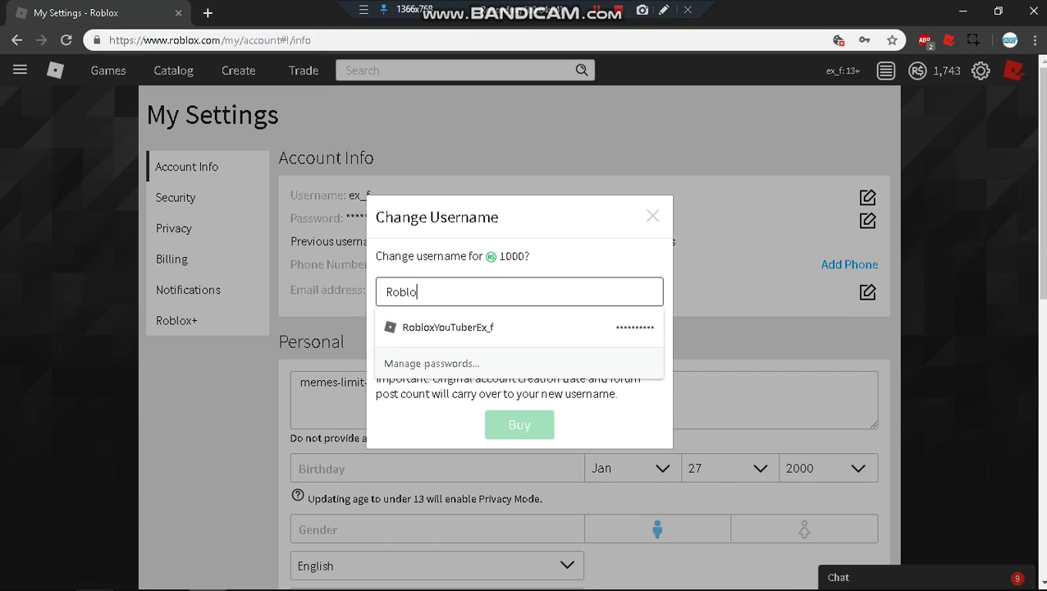
pyautogui.write('xPlaysYT')
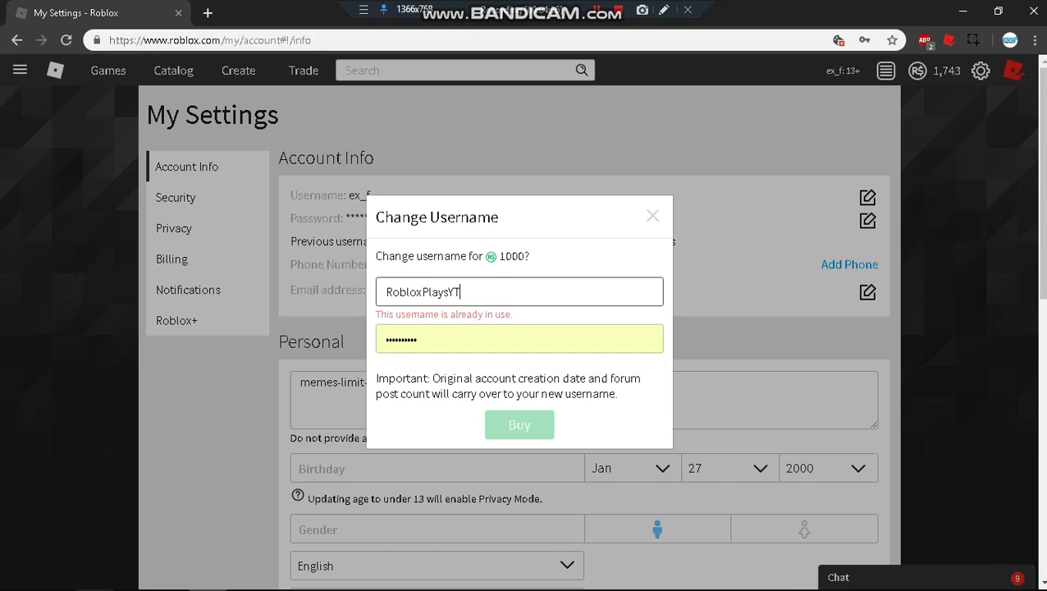
# - Try "RBLXPlaysYT" and "exfYT" as desired usernames, adding an underscore to the latter
pyautogui.moveTo(384, 292); pyautogui.dragTo(420, 292)
pyautogui.write('RBLX')
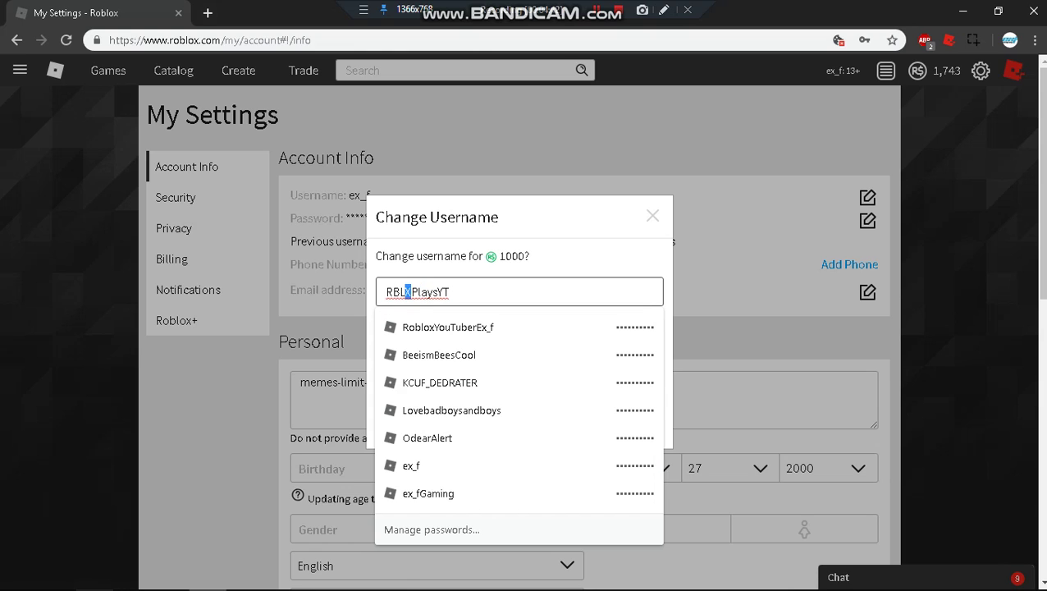
pyautogui.write('exf')
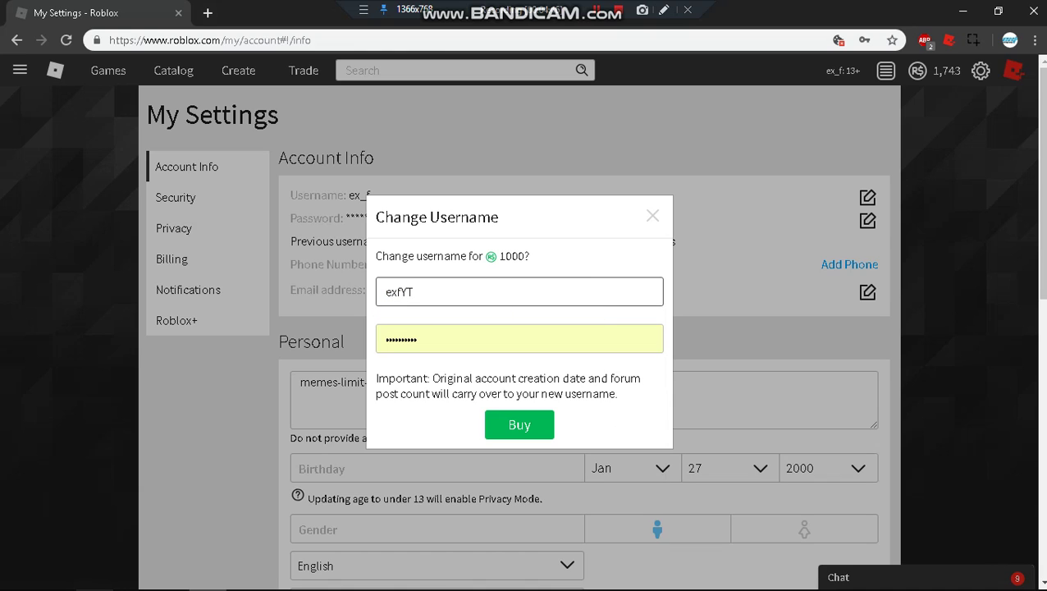
pyautogui.click(398, 292)
pyautogui.write('_')
# - Change the desired username to "IPlayRoblox"
pyautogui.press('Right')
pyautogui.press('BackSpace')
pyautogui.press('BackSpace')
pyautogui.press('BackSpace')
pyautogui.press('BackSpace')
pyautogui.write('IPl')
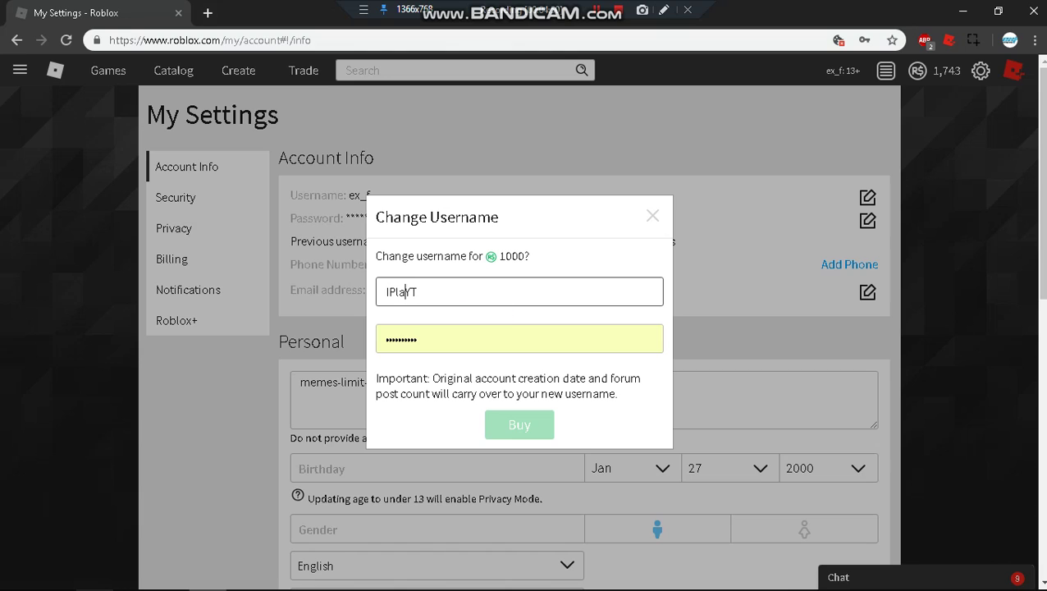
pyautogui.write('lay')
pyautogui.press('Delete')
pyautogui.press('Delete')
pyautogui.write('Roblox')
# - Replace the whole desired username with "Unbanned"
pyautogui.hotkey('ctrl', 'a')
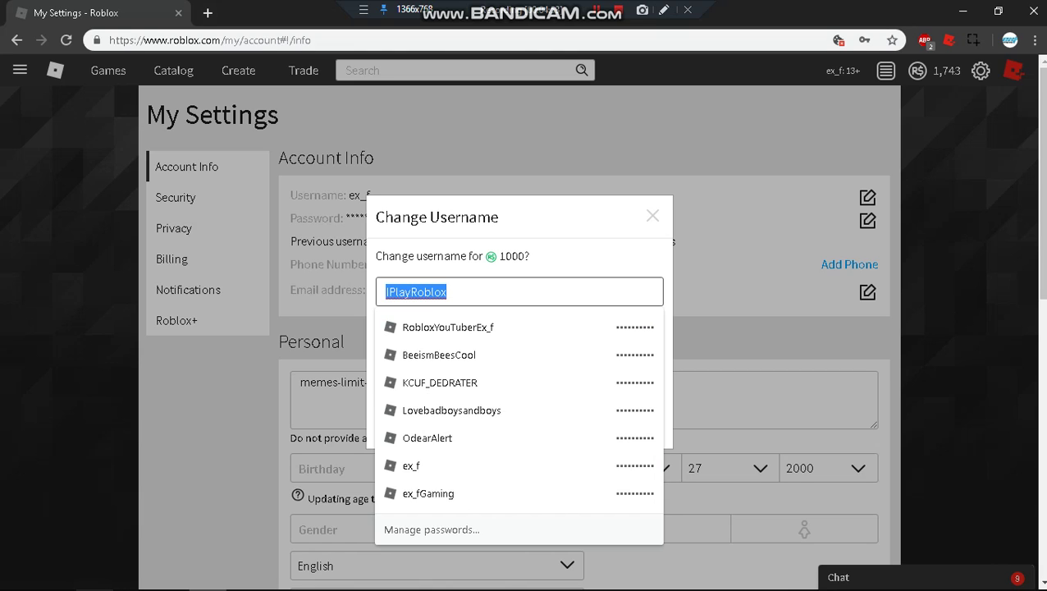
pyautogui.write('ROb')
pyautogui.press('BackSpace')
pyautogui.press('BackSpace')
pyautogui.press('BackSpace')
pyautogui.write('Unbanned')
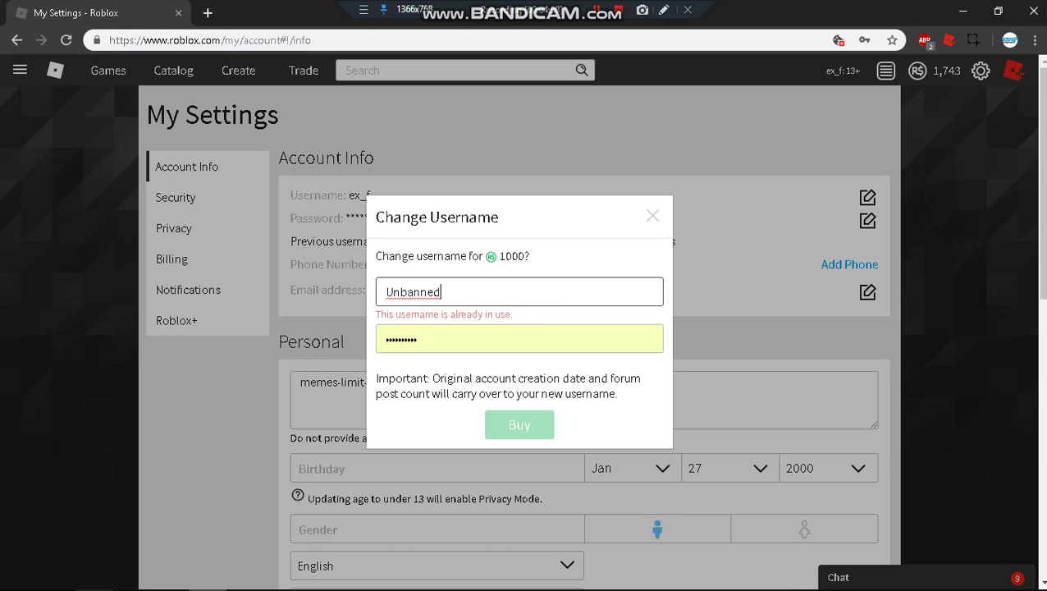
# - Try adding "UserName" to the desired username, and delete the text again
pyautogui.write('UserName')
pyautogui.moveTo(434, 292); pyautogui.dragTo(497, 292)
pyautogui.press('BackSpace')
pyautogui.press('BackSpace')
pyautogui.press('BackSpace')
pyautogui.press('BackSpace')
pyautogui.press('BackSpace')
pyautogui.press('BackSpace')
pyautogui.press('BackSpace')
pyautogui.press('BackSpace')
# - Enter "RobloxIsLifeYT" as the desired username
pyautogui.write('RobloxIsLife')
pyautogui.click(497, 292)
pyautogui.write('YT')
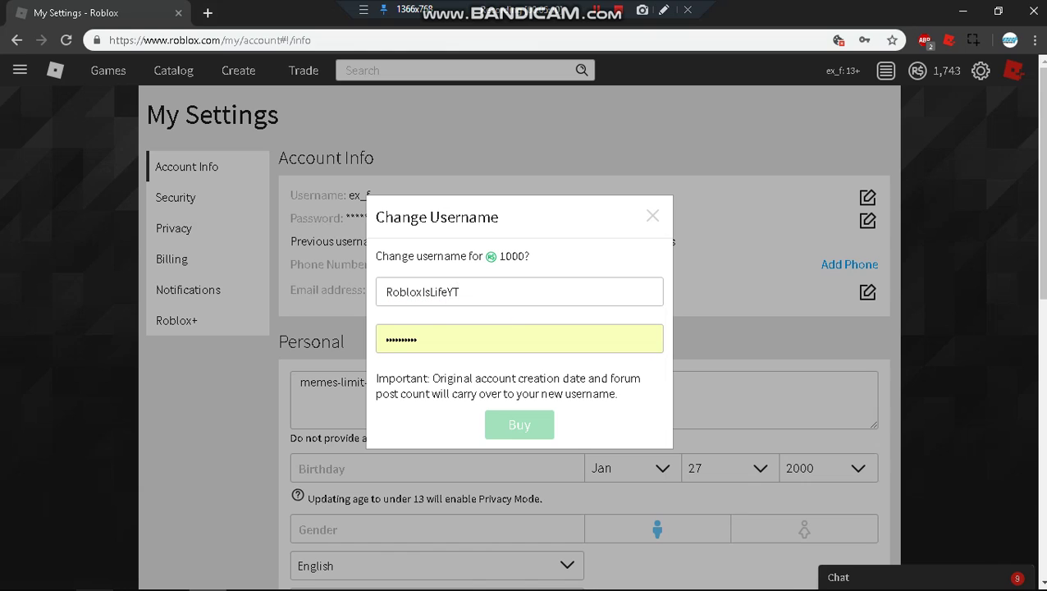
# - Replace the desired username and account password with the saved RobloxYouTuberEx_f login, and buy the username change for 1000 Robux
pyautogui.hotkey('ctrl', 'a')
pyautogui.press('BackSpace')
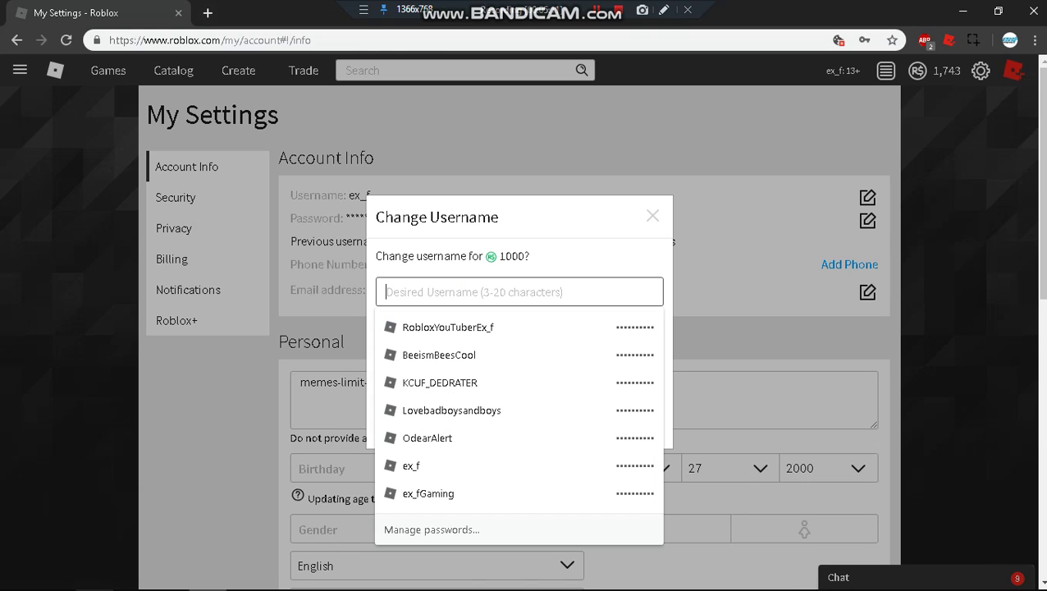
pyautogui.press('Down')
pyautogui.press('Return')
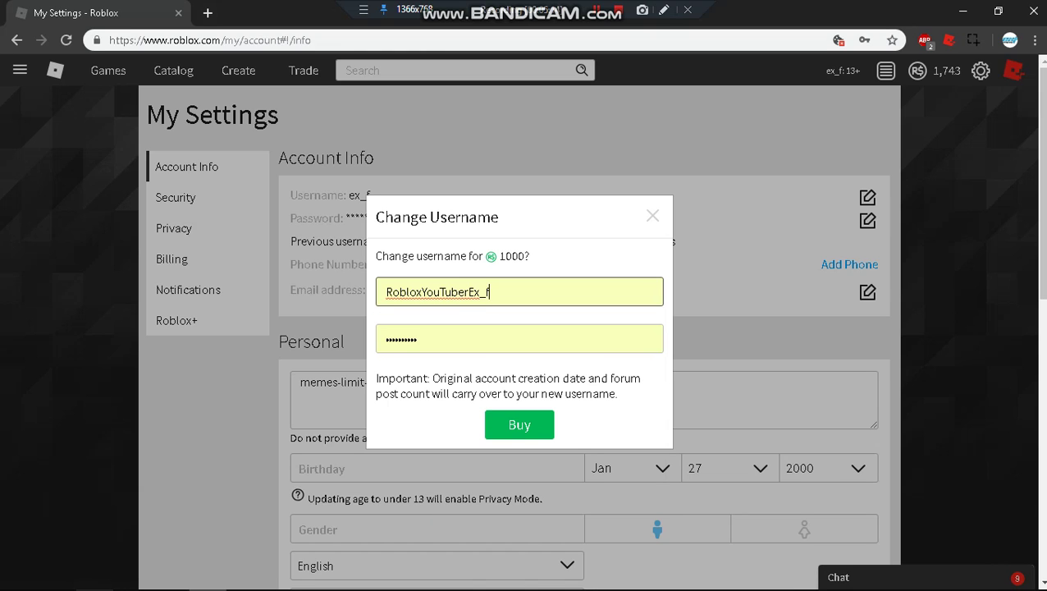
pyautogui.click(519, 365)
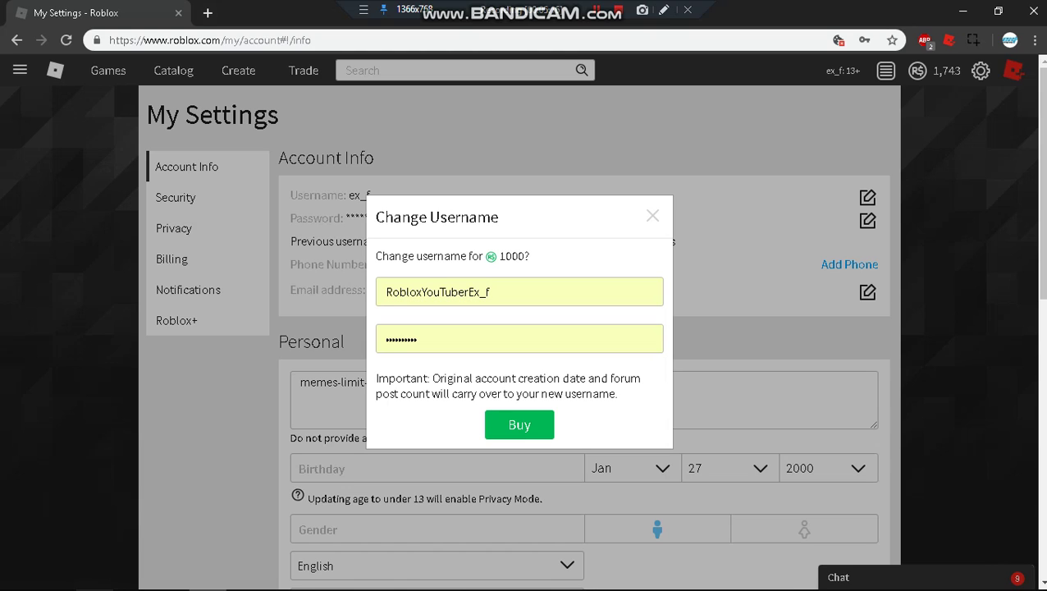
pyautogui.moveTo(468, 292); pyautogui.dragTo(490, 292)
pyautogui.click(541, 259)
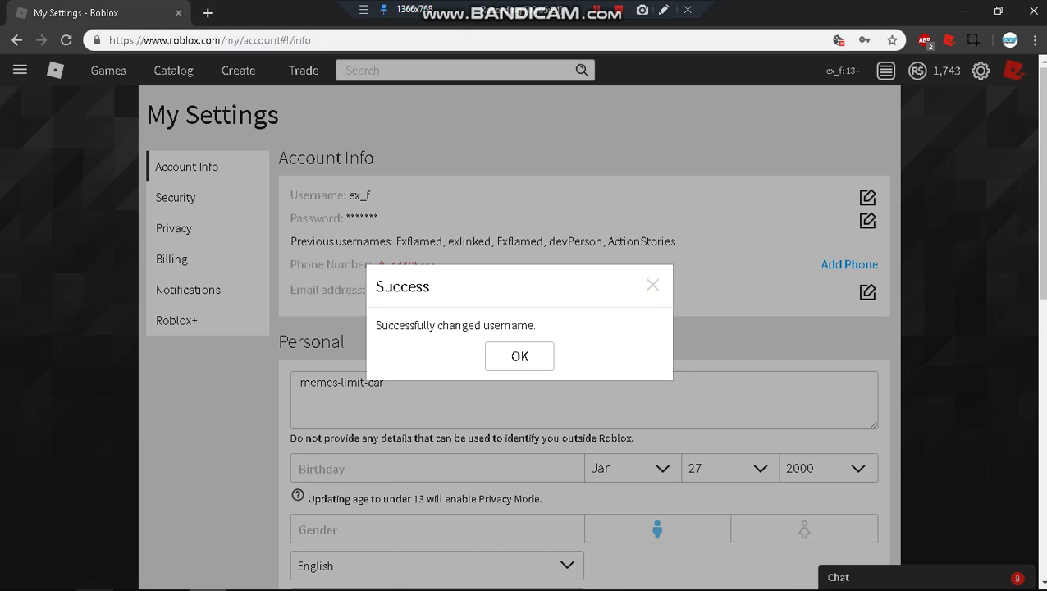
pyautogui.click(519, 356)
# - Check the username line in the Account Info section
pyautogui.moveTo(355, 195); pyautogui.dragTo(452, 195)
pyautogui.tripleClick(434, 196)
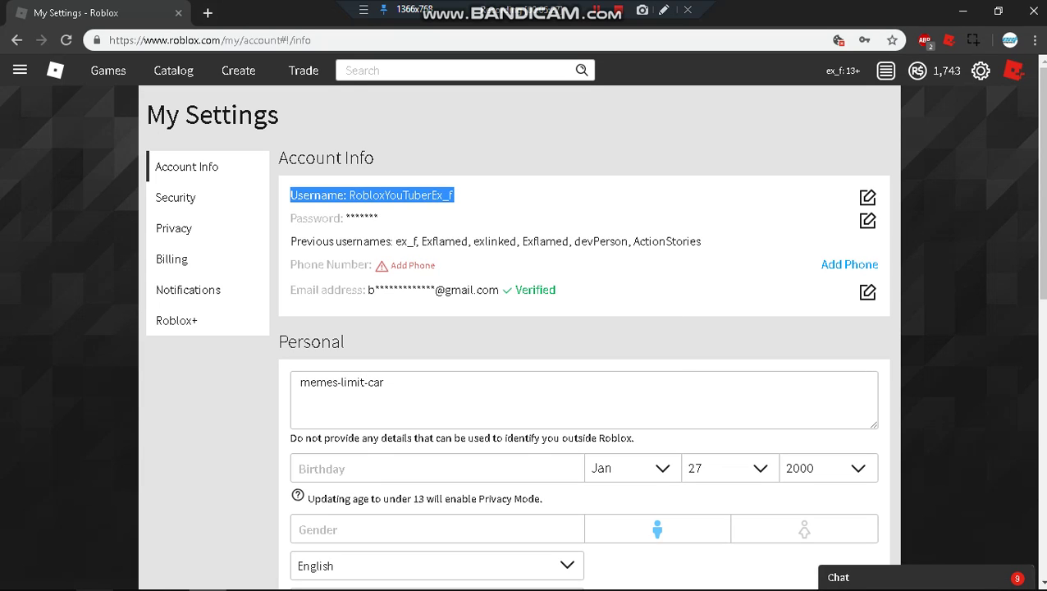
pyautogui.click(434, 195)
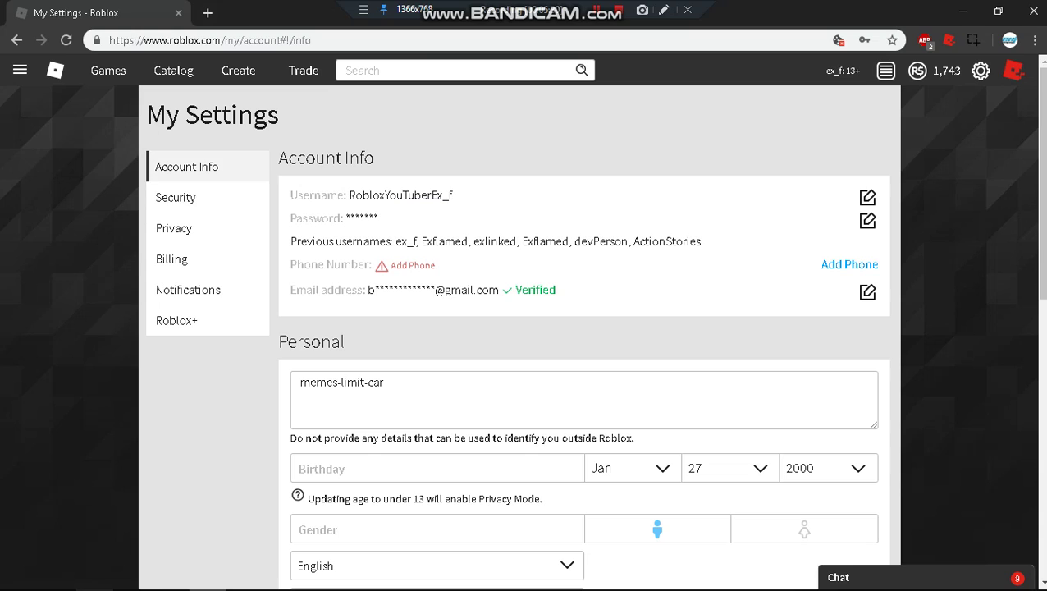
# - Open the Roblox home page and look over its friends, recently played games and favorites
pyautogui.click(55, 71)
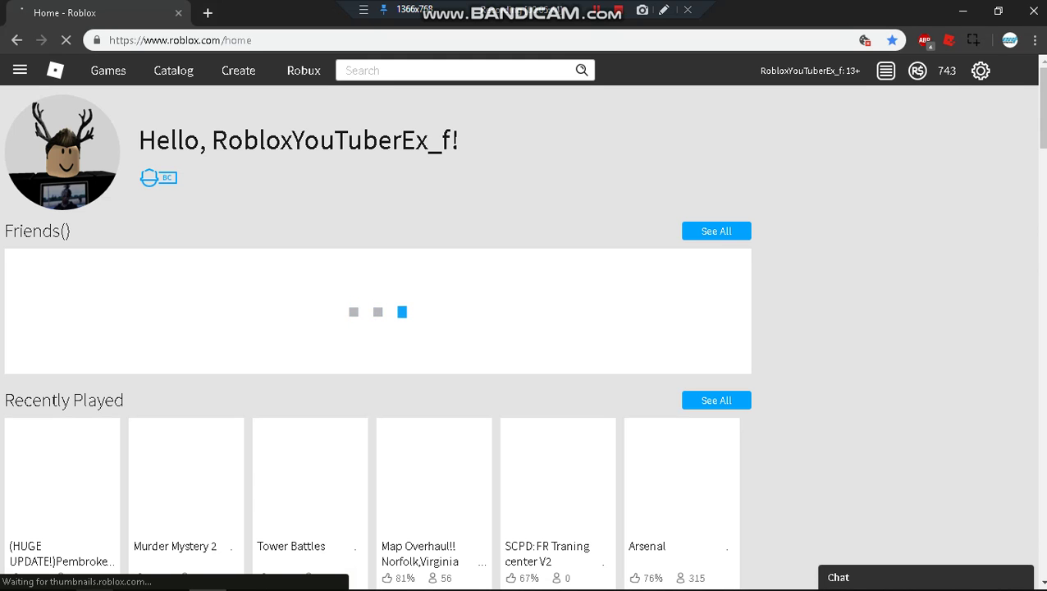
pyautogui.scroll(-2, 216, 148)
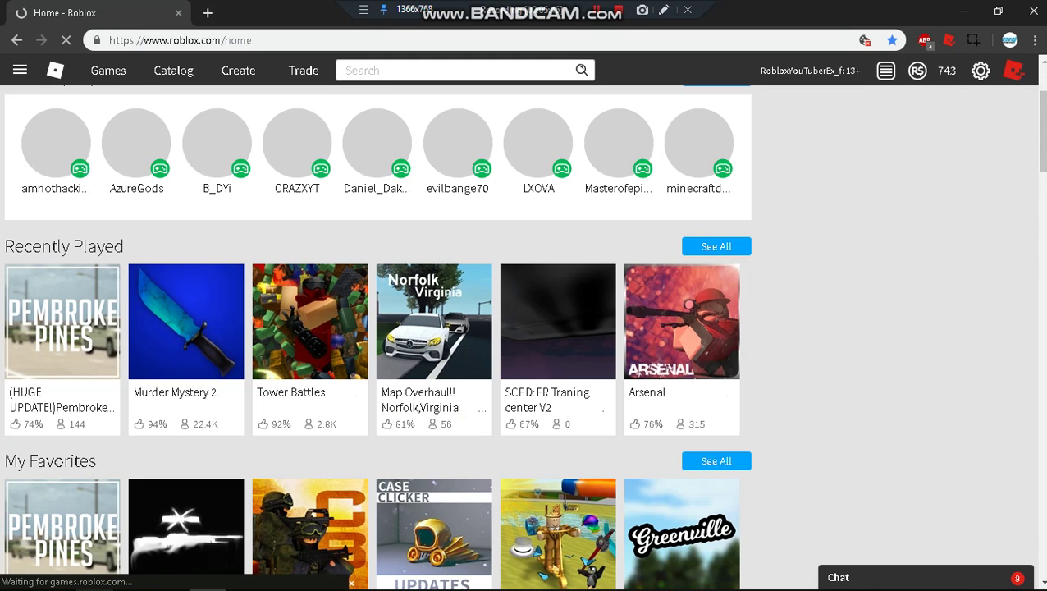
pyautogui.moveTo(216, 148)
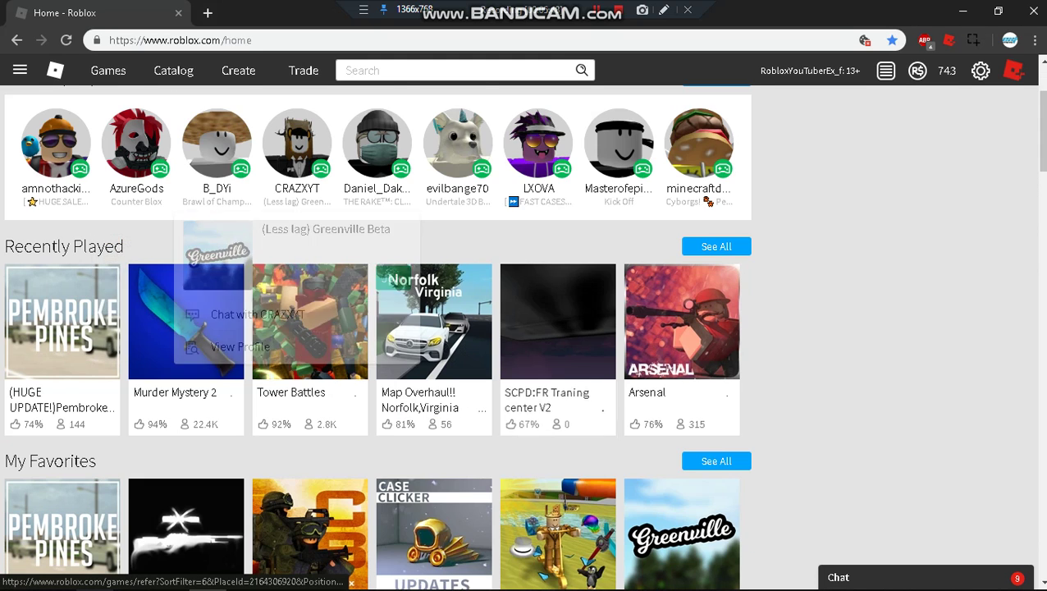
pyautogui.scroll(-2, 377, 337)
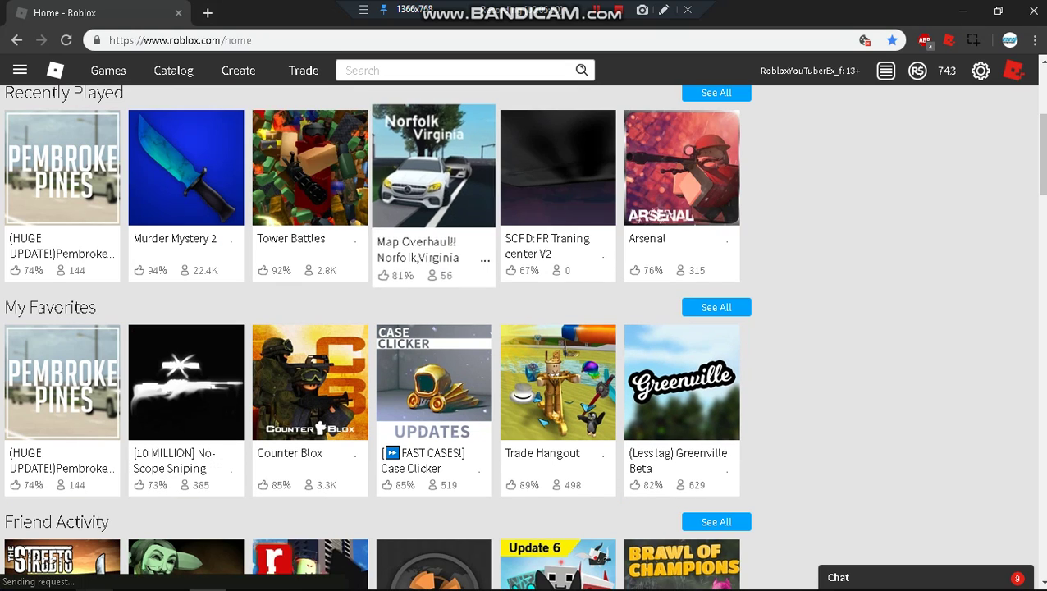
pyautogui.scroll(4, 435, 476)
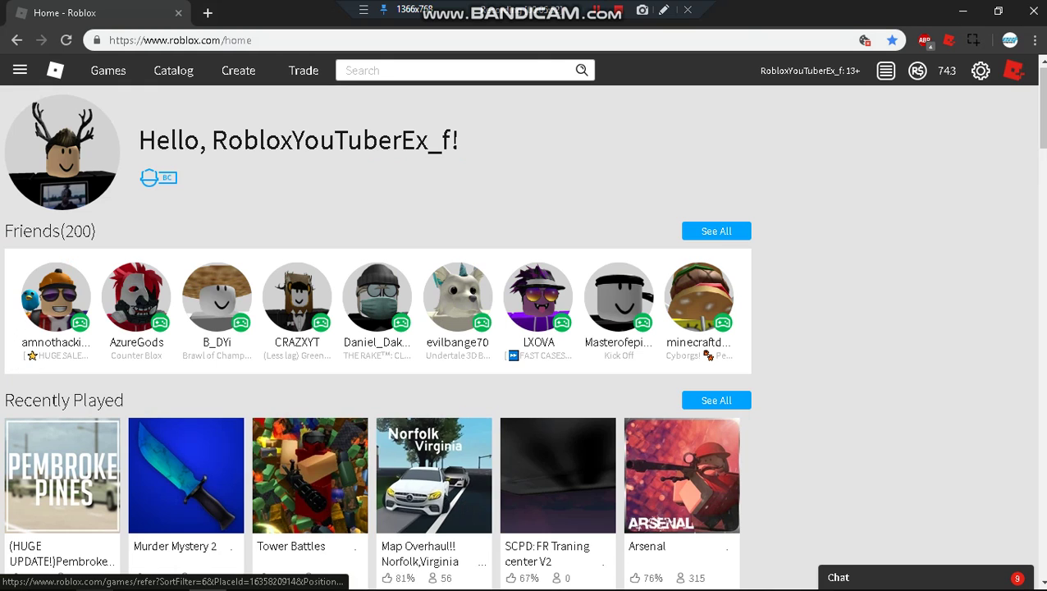
pyautogui.moveTo(538, 328)
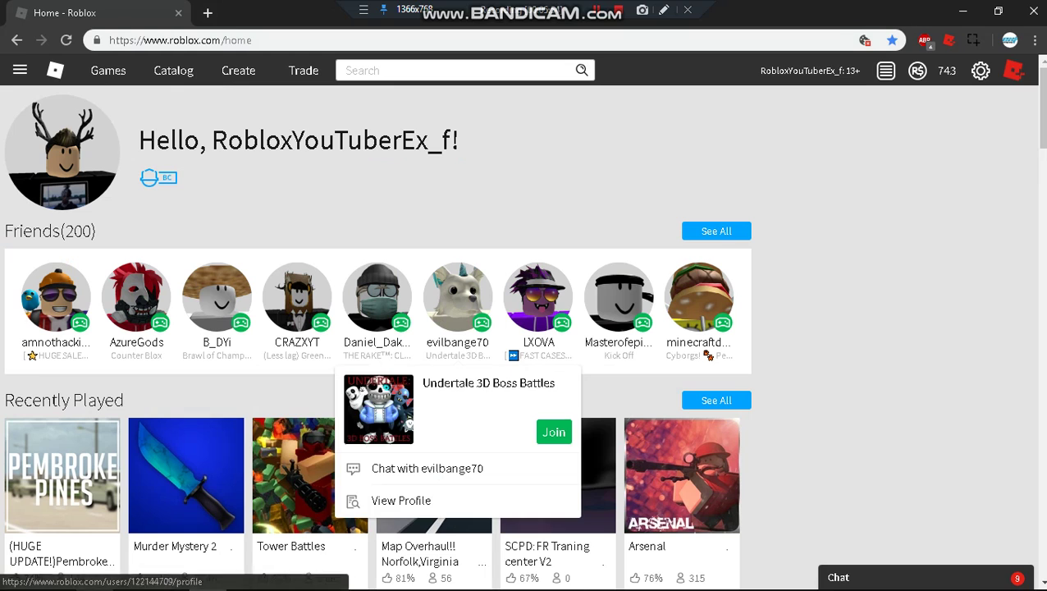
pyautogui.moveTo(216, 320)
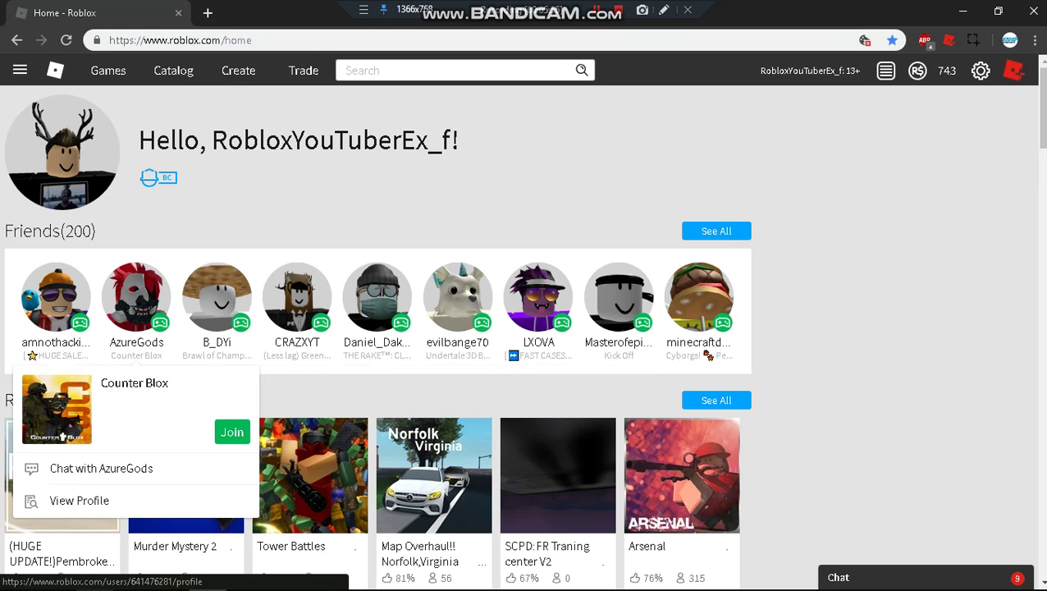
pyautogui.moveTo(618, 312)
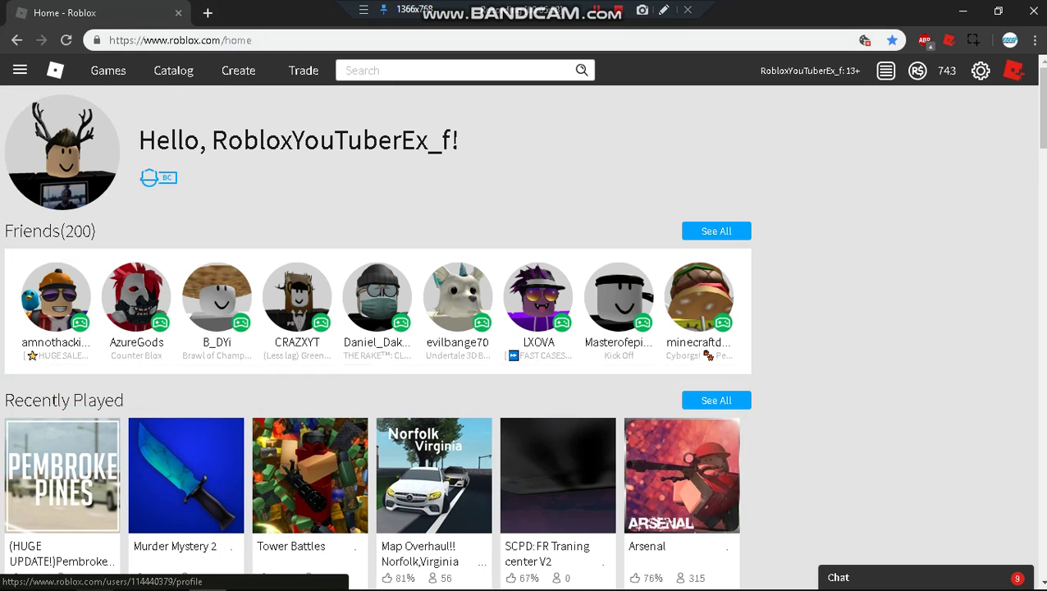
# - Copy the username text from the home page greeting
pyautogui.moveTo(461, 141); pyautogui.dragTo(212, 140)
pyautogui.rightClick(216, 144)
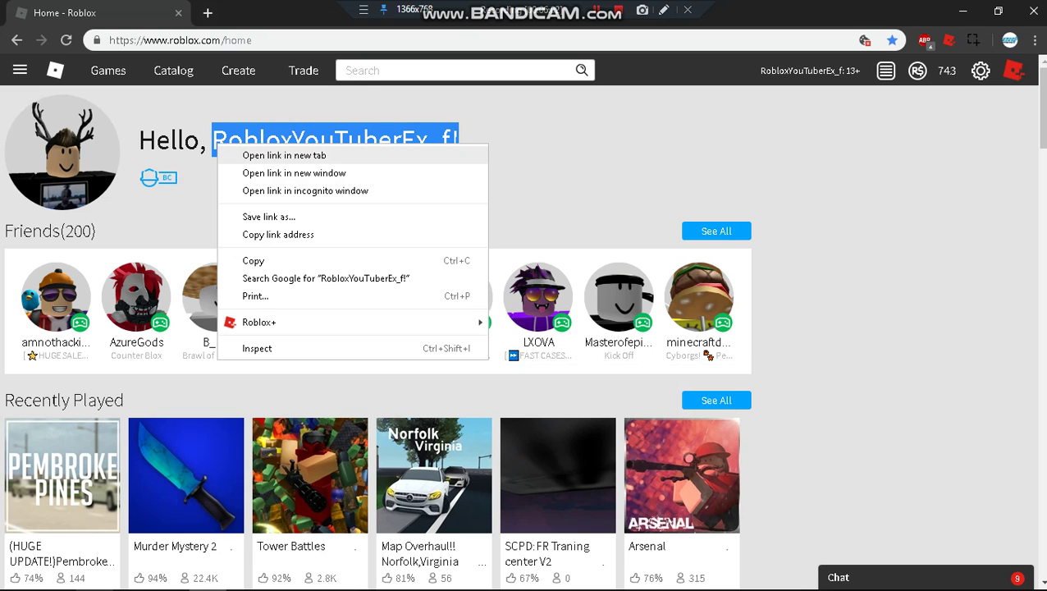
pyautogui.click(255, 260)
pyautogui.click(328, 195)
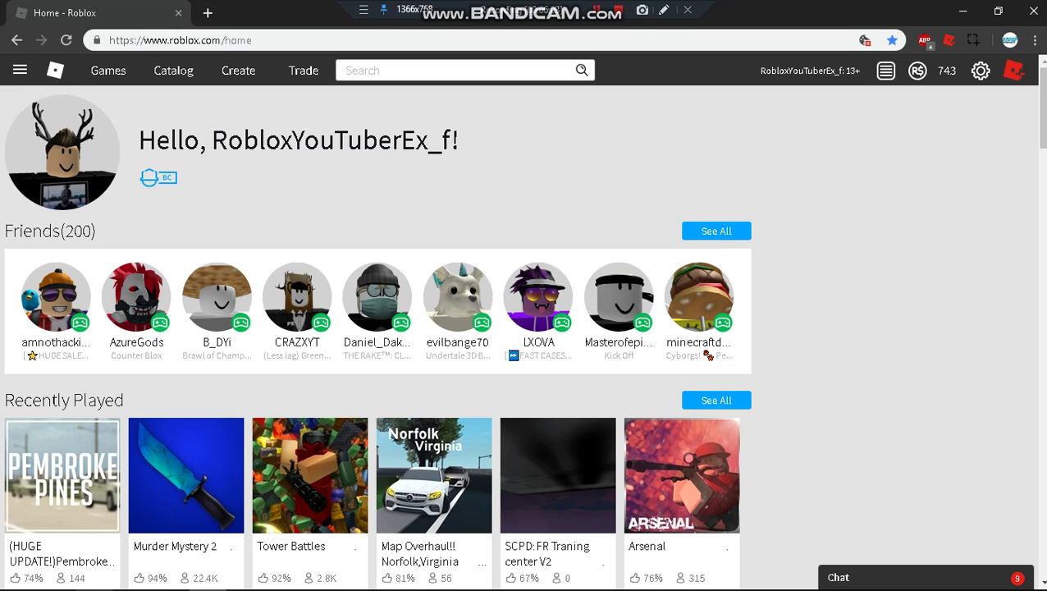
# - Clear the existing status text in the My Feed section of the home page
pyautogui.scroll(-12, 136, 329)
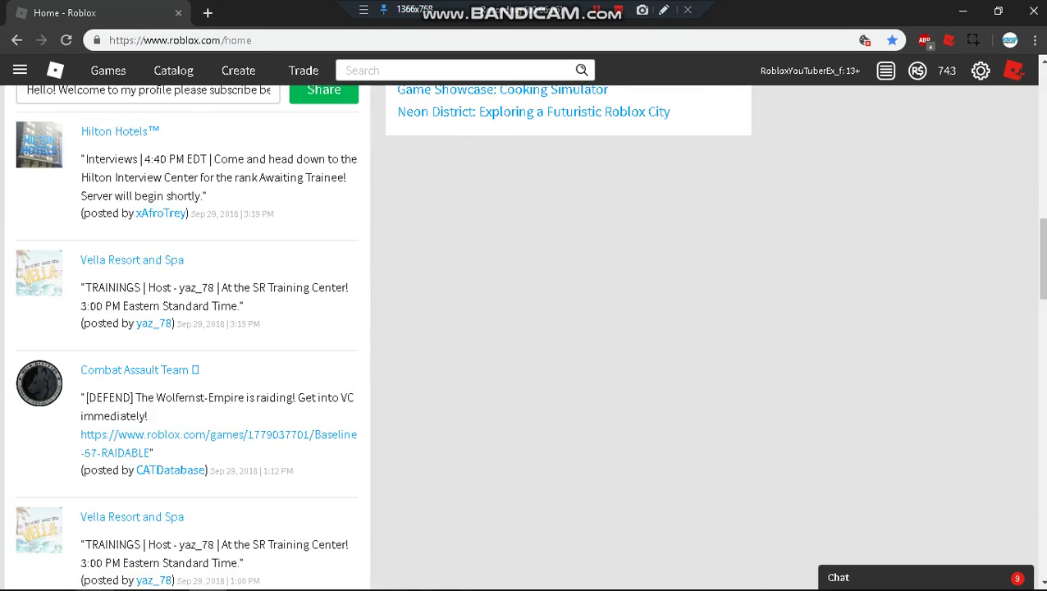
pyautogui.scroll(3, 189, 320)
pyautogui.click(189, 320)
pyautogui.doubleClick(189, 320)
pyautogui.press('BackSpace')
pyautogui.press('BackSpace')
pyautogui.press('BackSpace')
pyautogui.tripleClick(175, 320)
pyautogui.press('BackSpace')
# - Enter "Last Username was ex_f" as the status text in My Feed
pyautogui.write('ROb')
pyautogui.press('BackSpace')
pyautogui.press('BackSpace')
pyautogui.press('BackSpace')
pyautogui.write('s')
pyautogui.press('BackSpace')
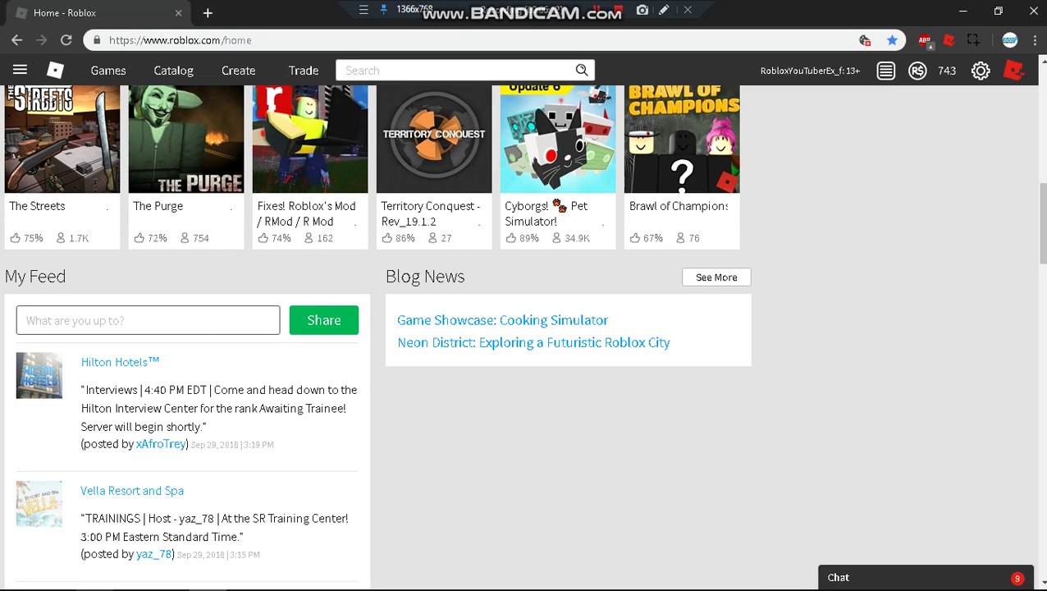
pyautogui.write('Last Username was ex_f')
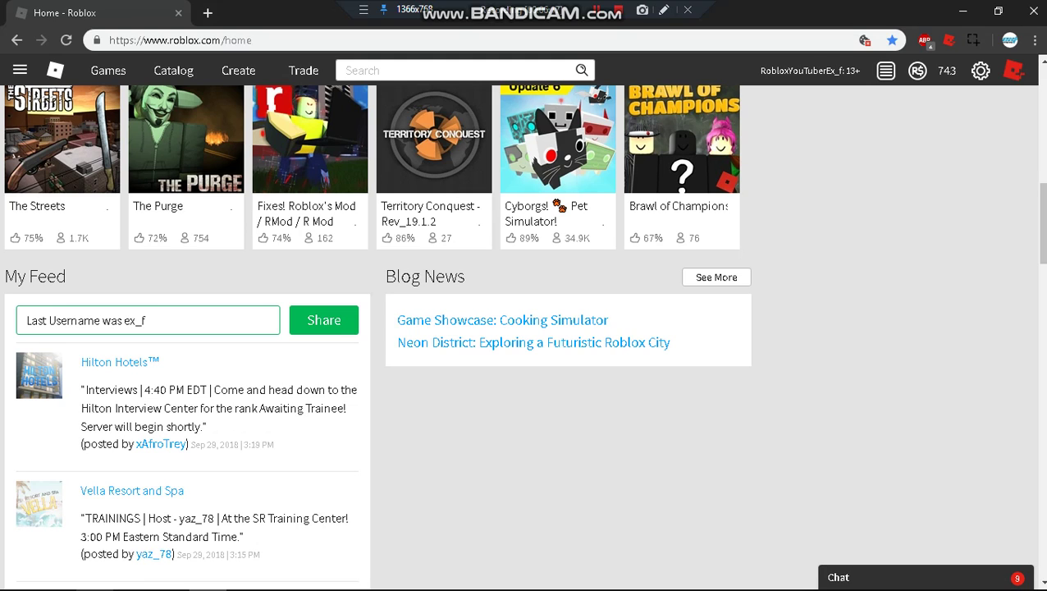
pyautogui.scroll(10, 538, 328)
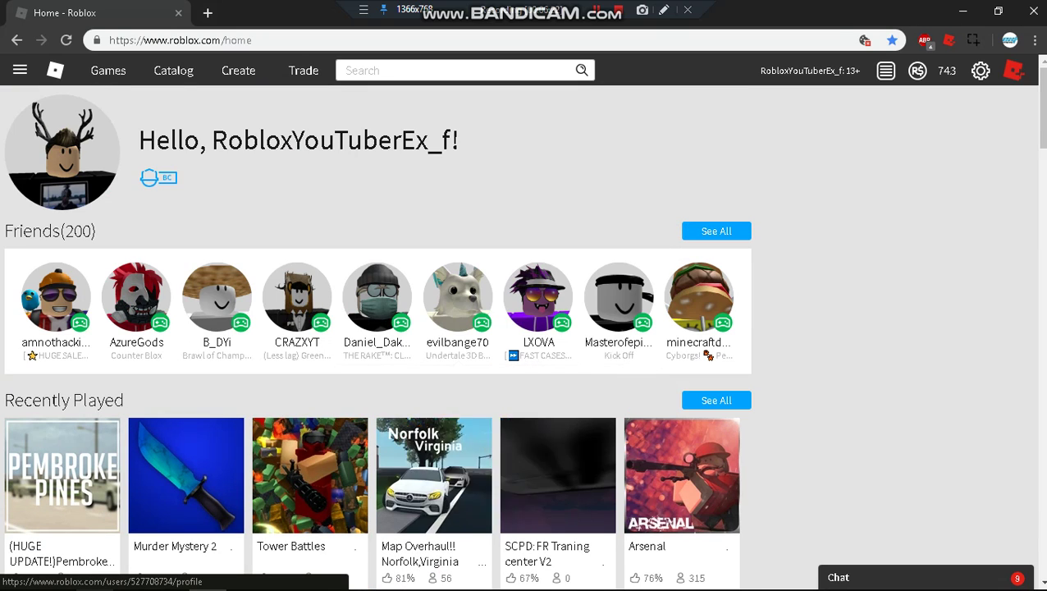
pyautogui.moveTo(297, 297)
pyautogui.click(402, 70)
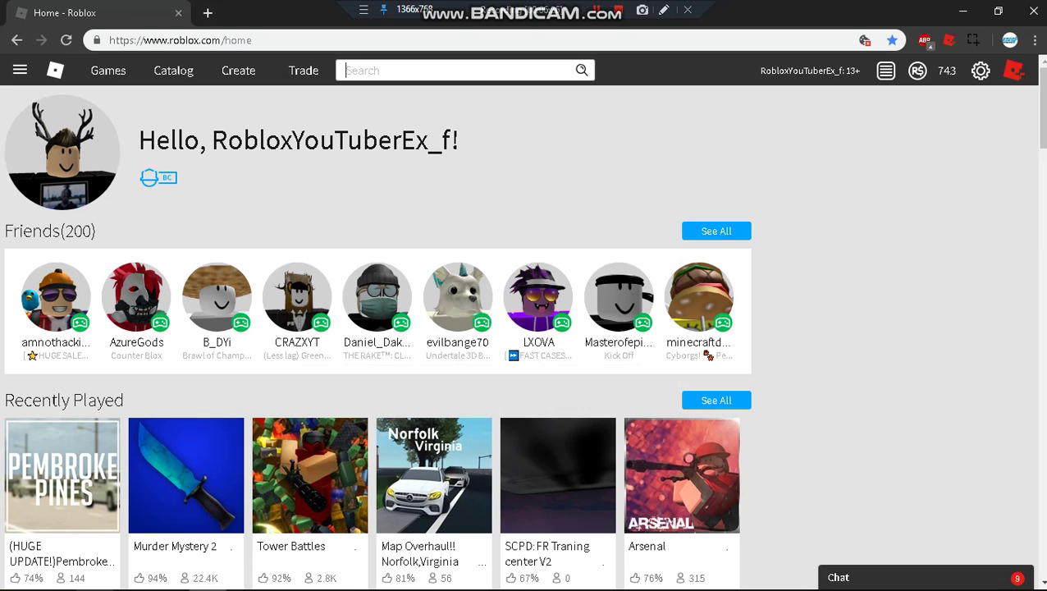
# - Turn on Bandicam's drawing mode and add the on-screen text "Thanks for watching!! Like this video and subscribe!" beneath the greeting
pyautogui.click(663, 10)
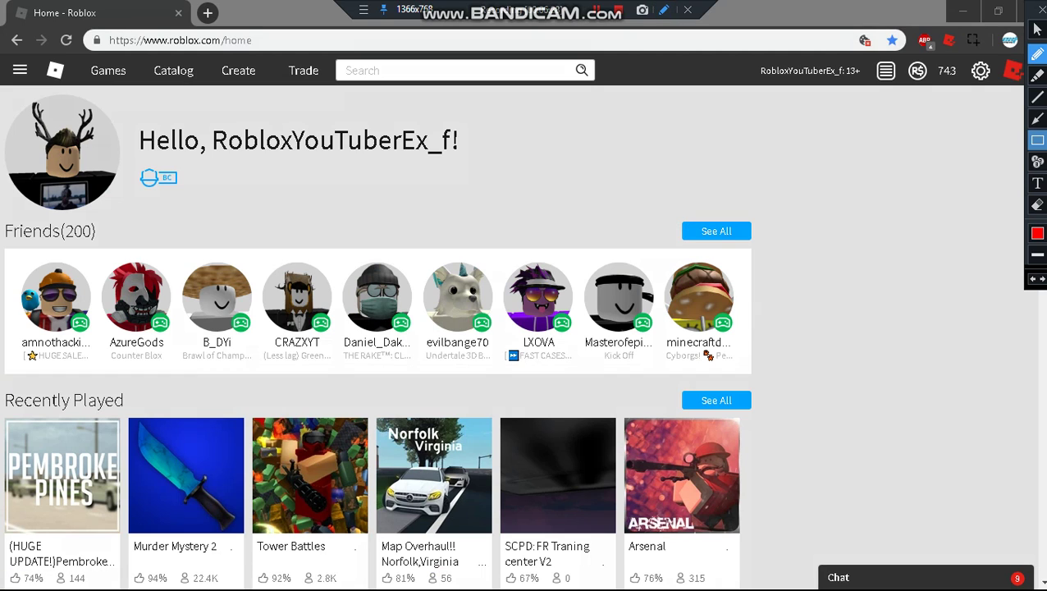
pyautogui.click(1037, 183)
pyautogui.click(446, 210)
pyautogui.write('Thanks for watching!!')
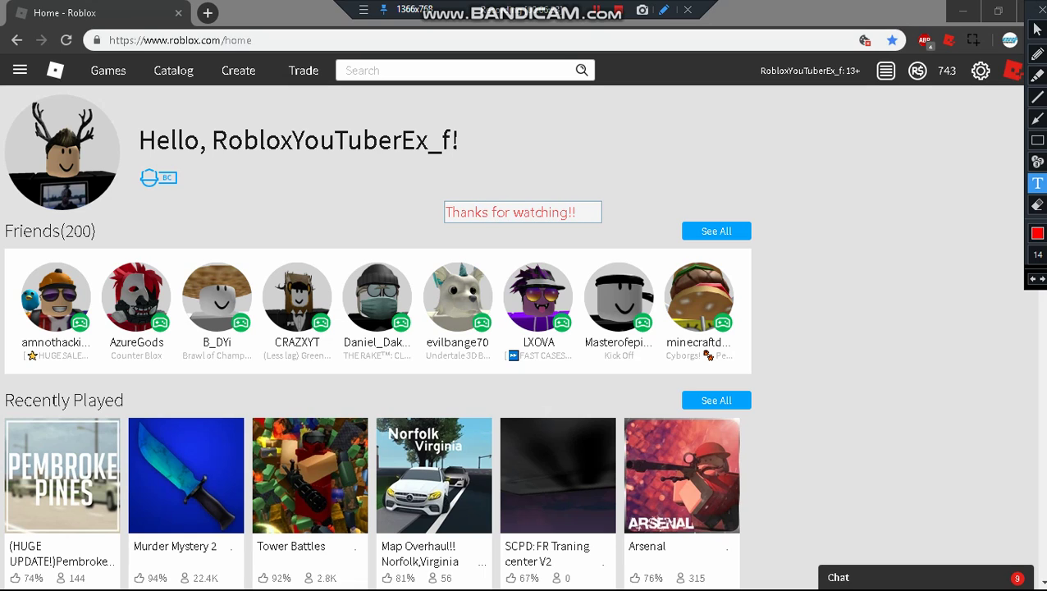
pyautogui.write(' Like')
pyautogui.press('BackSpace')
pyautogui.press('BackSpace')
pyautogui.press('BackSpace')
pyautogui.write('ike this video')
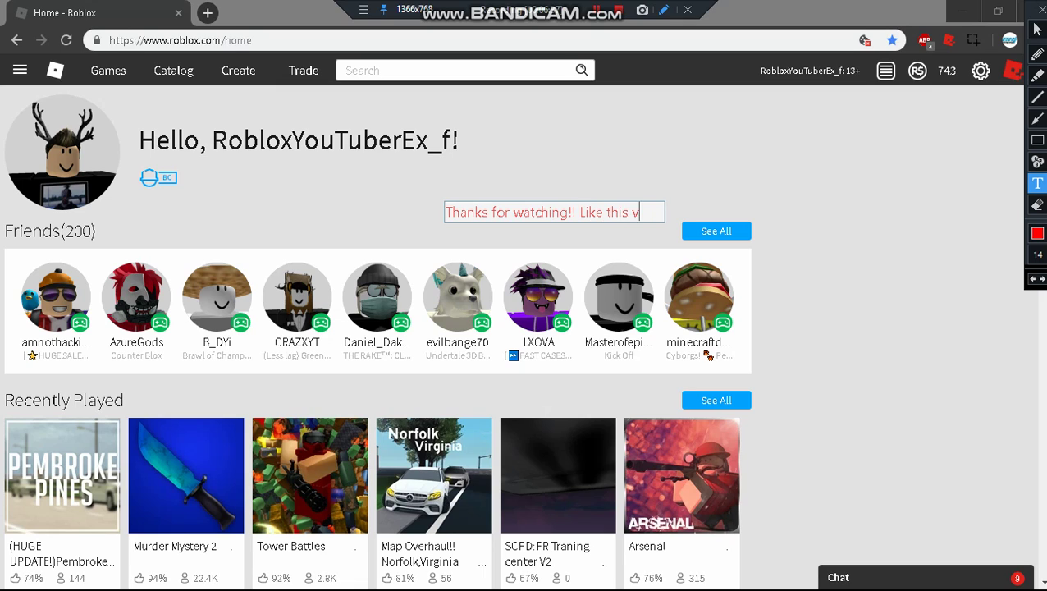
pyautogui.write(' and subscribe!')
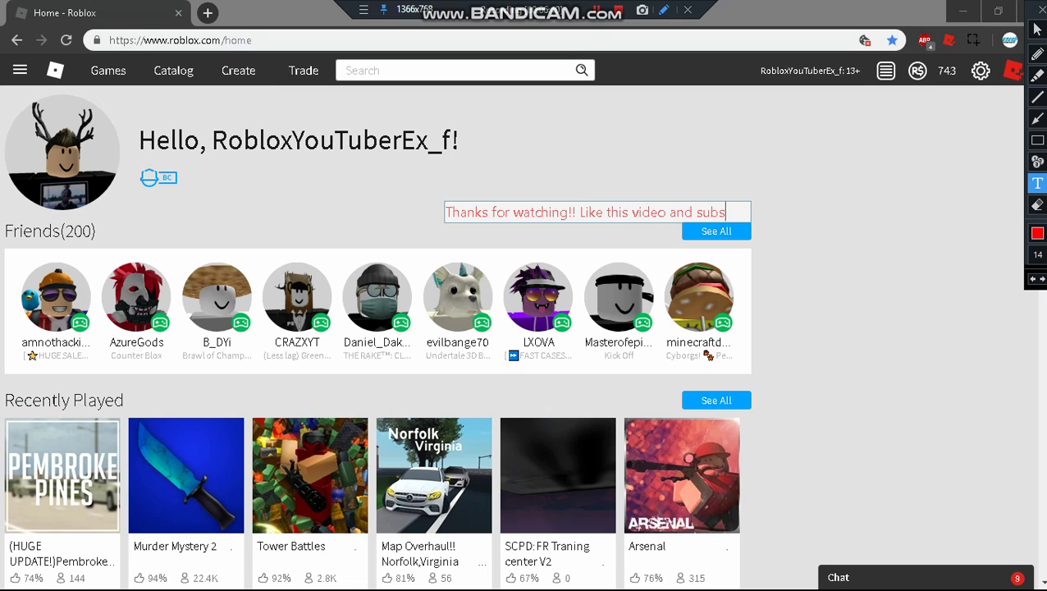